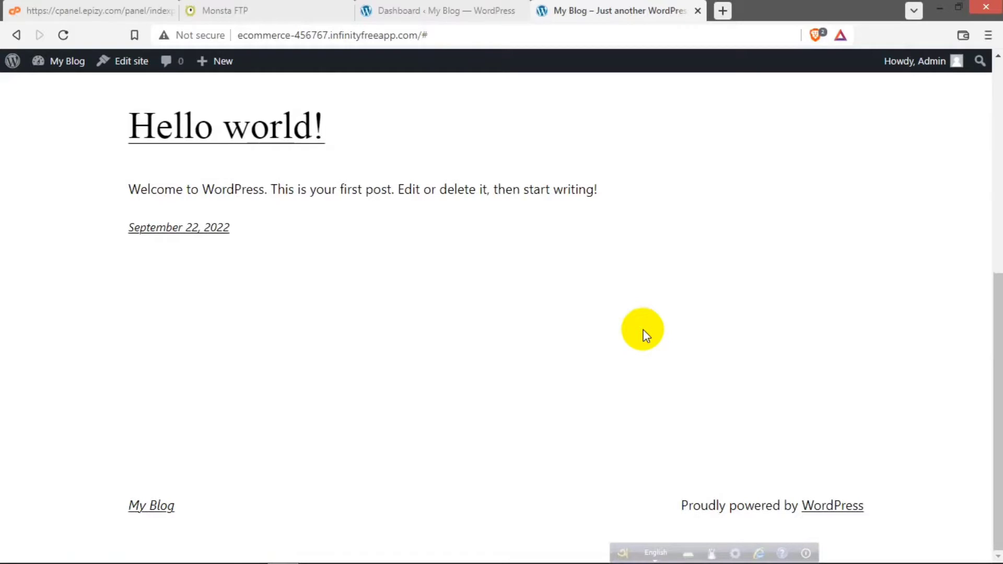
- Return to the site's admin dashboard and open the form for uploading a new plugin
scroll(643, 330, up, 8)
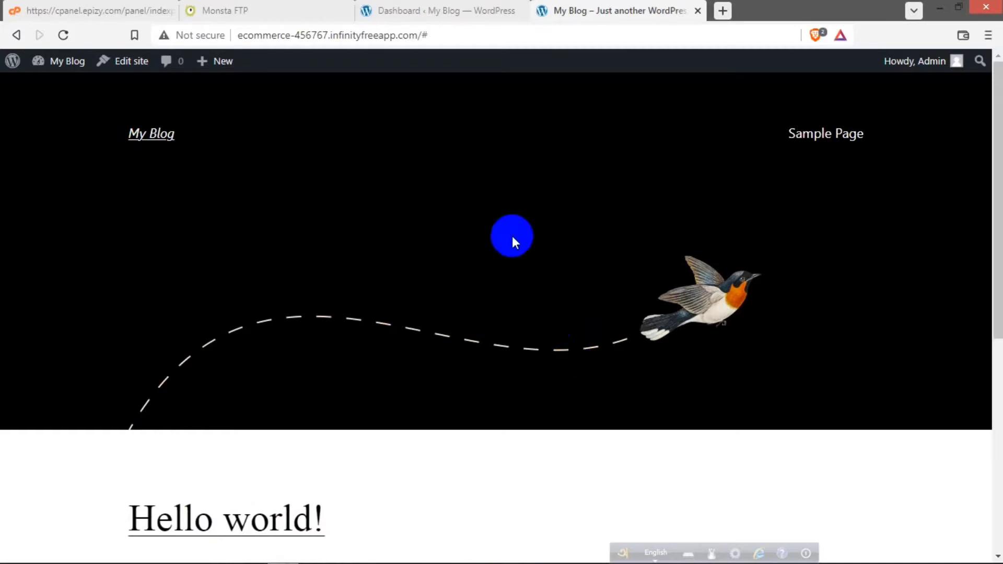
click(472, 8)
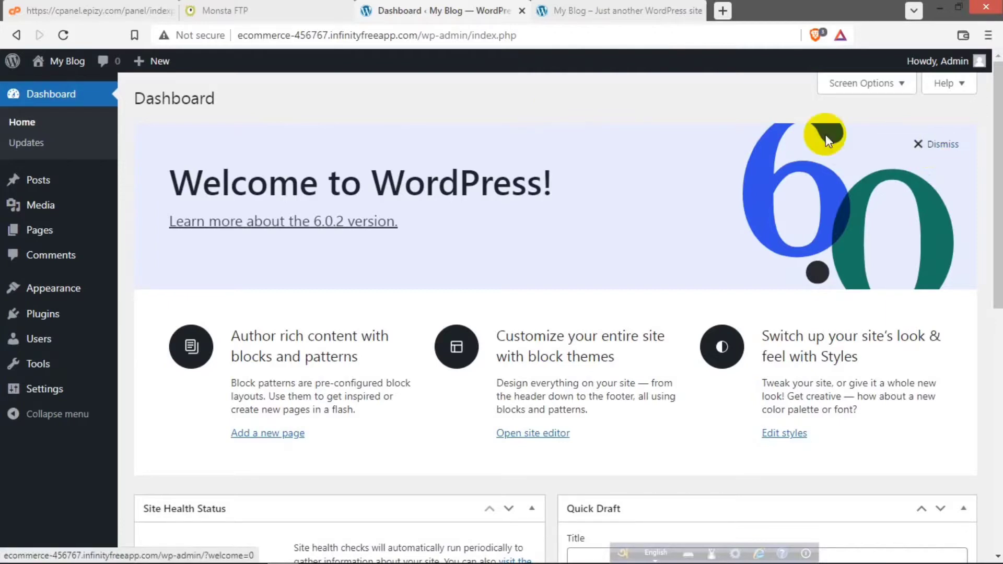
mouse_move(59, 323)
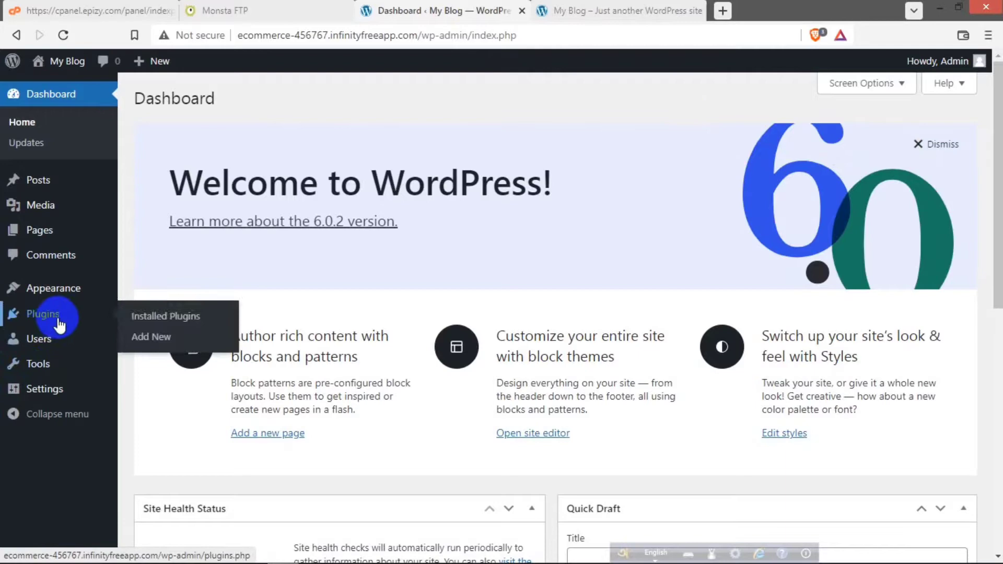
click(142, 341)
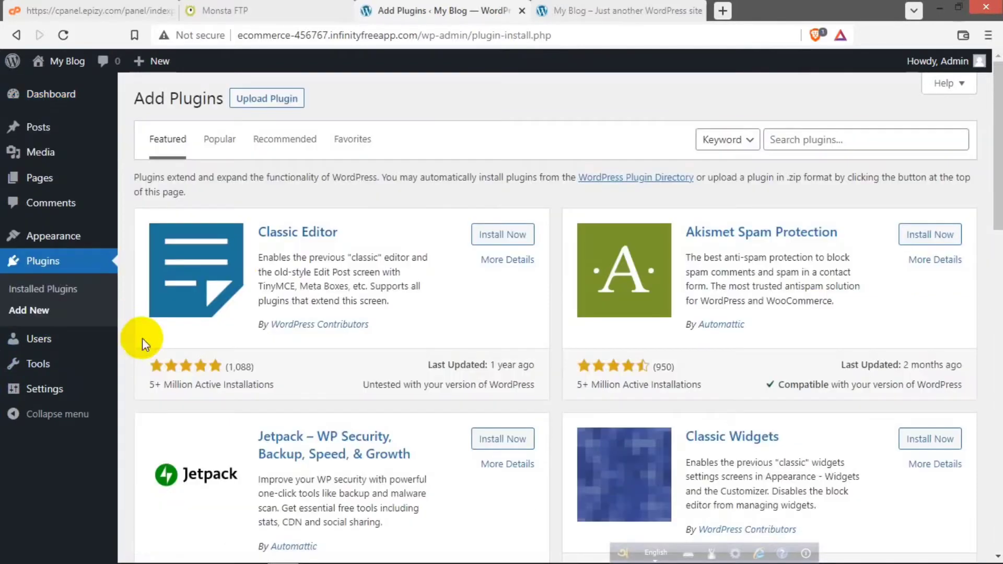
click(262, 97)
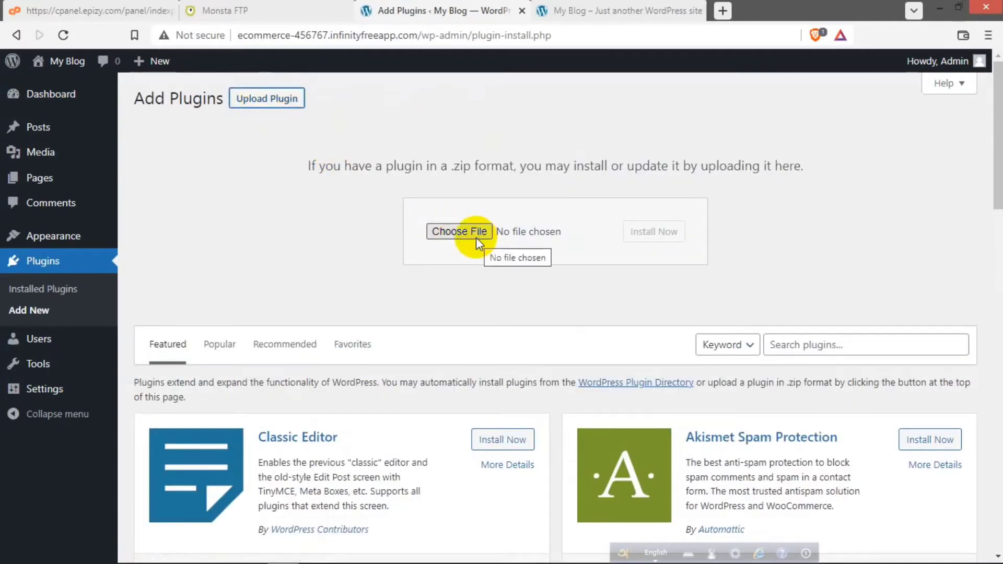
- Search the Download folder for "all" and choose all-in-one-wp-migration-6.77.zip as the plugin file
click(459, 231)
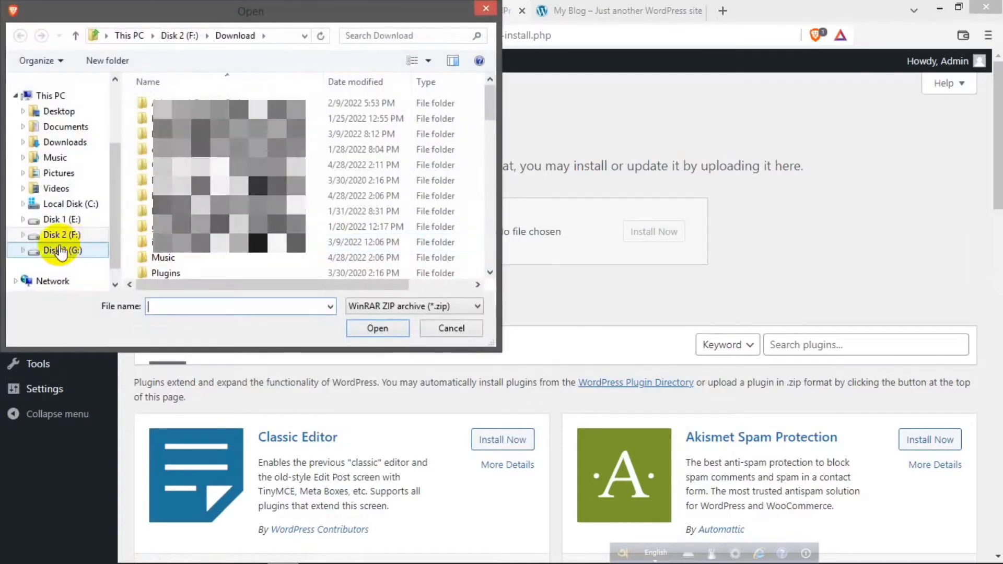
click(348, 35)
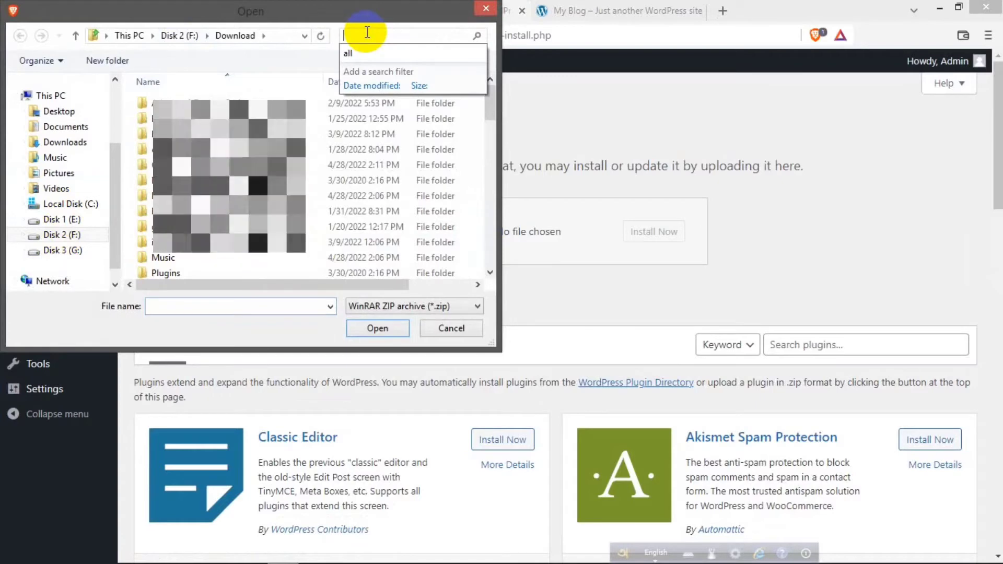
text(all)
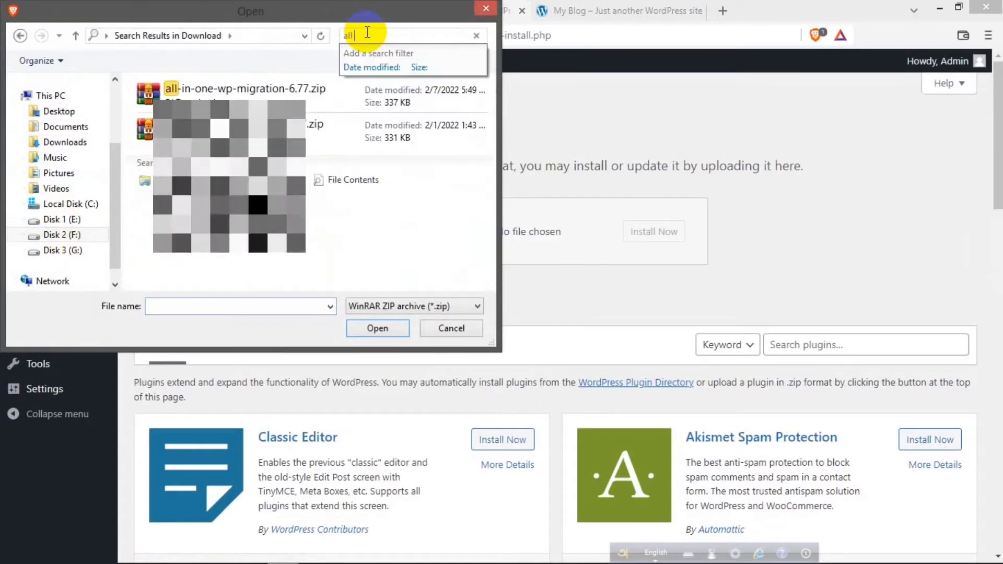
click(269, 88)
click(378, 329)
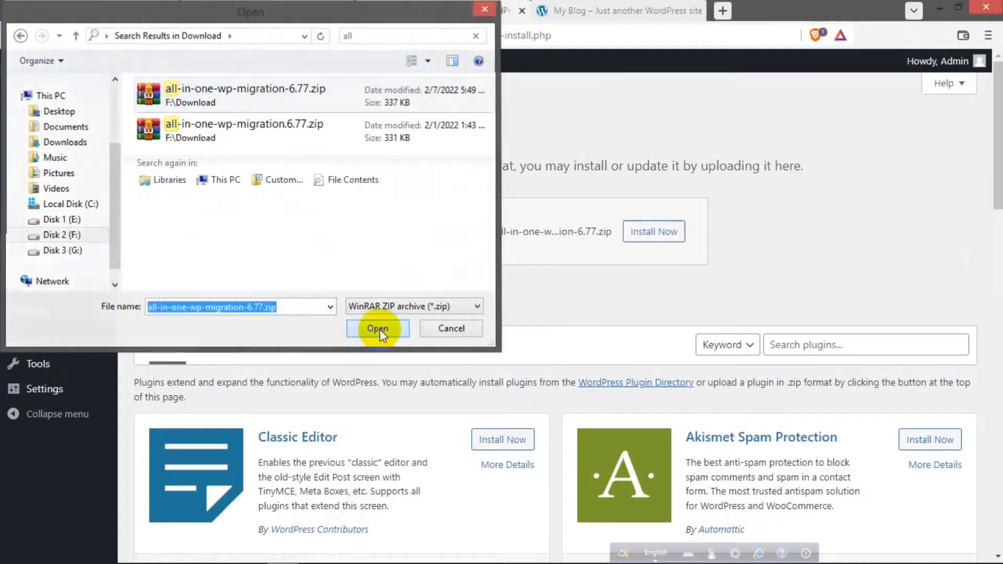
- Install the uploaded All-in-One WP Migration plugin and activate it
click(661, 235)
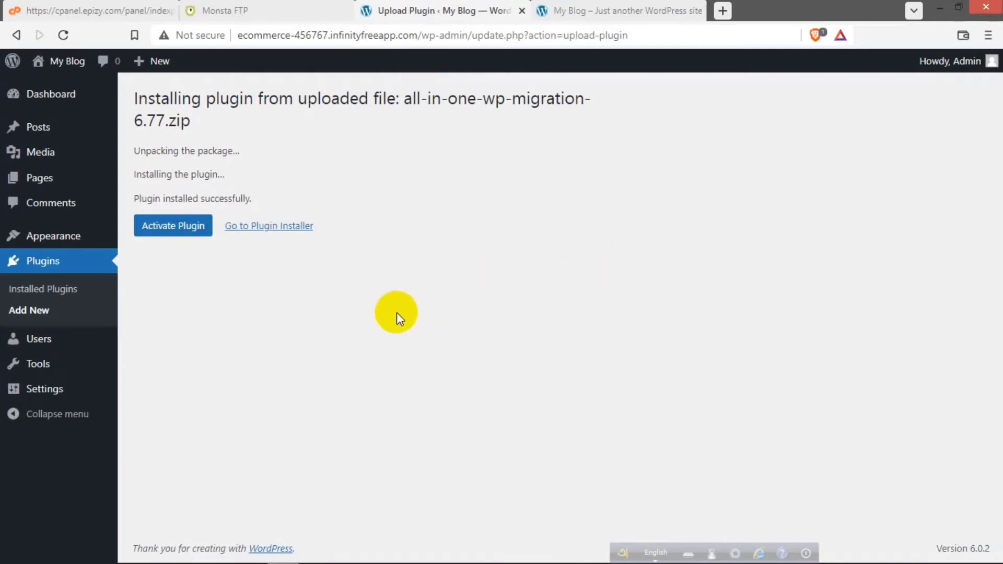
click(169, 236)
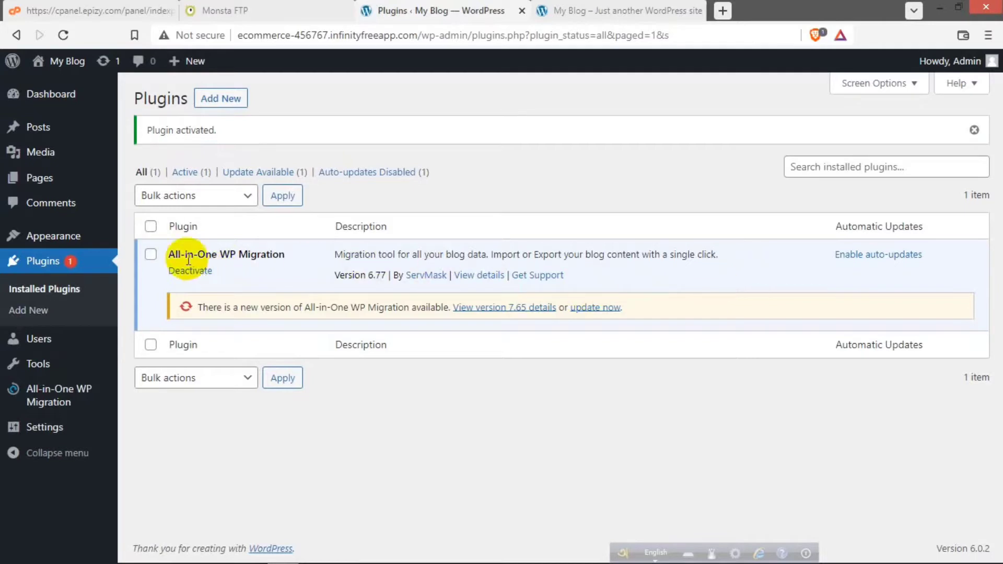
drag(168, 255, 282, 252)
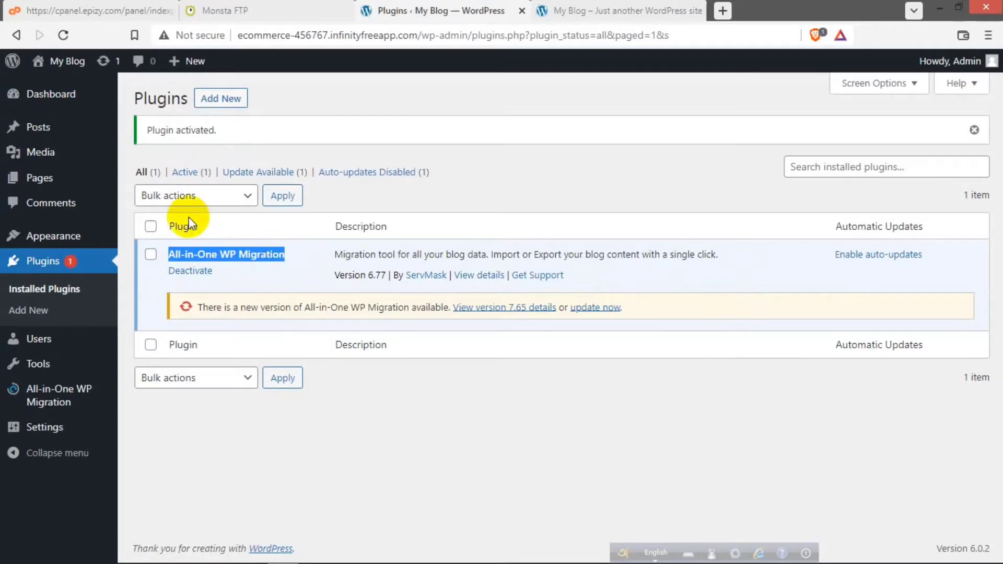
click(222, 254)
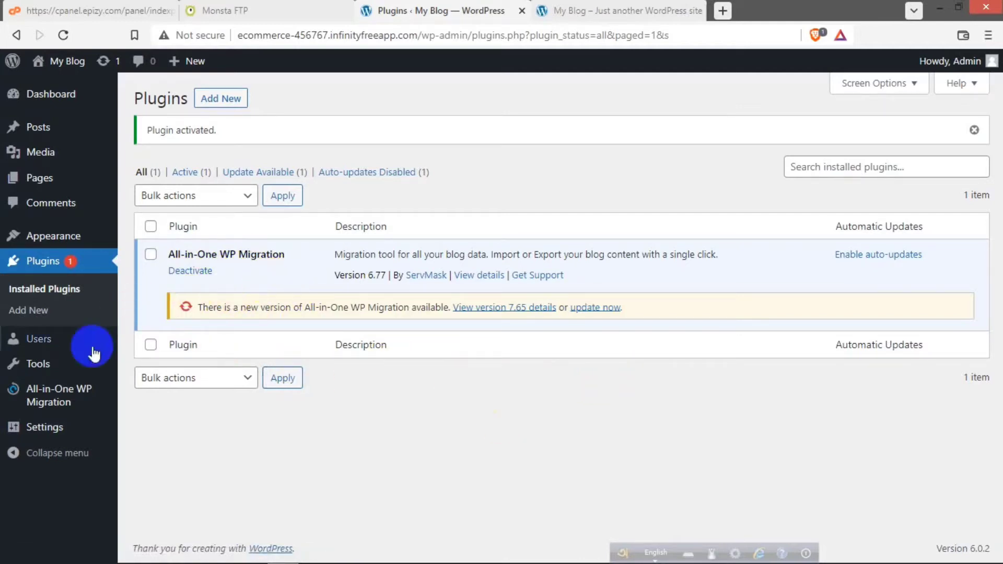
- Open the Backups page of All-in-One WP Migration and check whether any backups are available
mouse_move(29, 395)
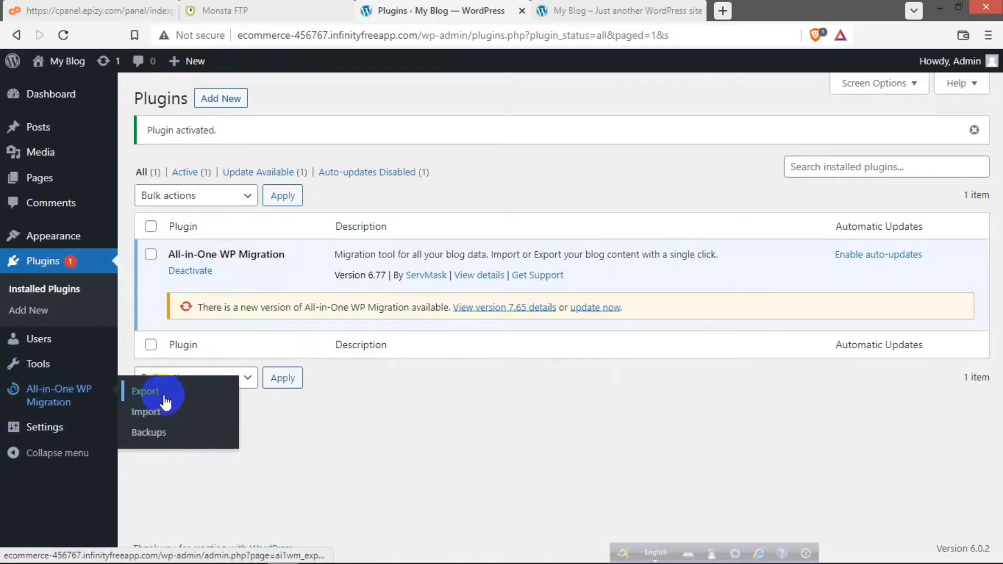
click(168, 438)
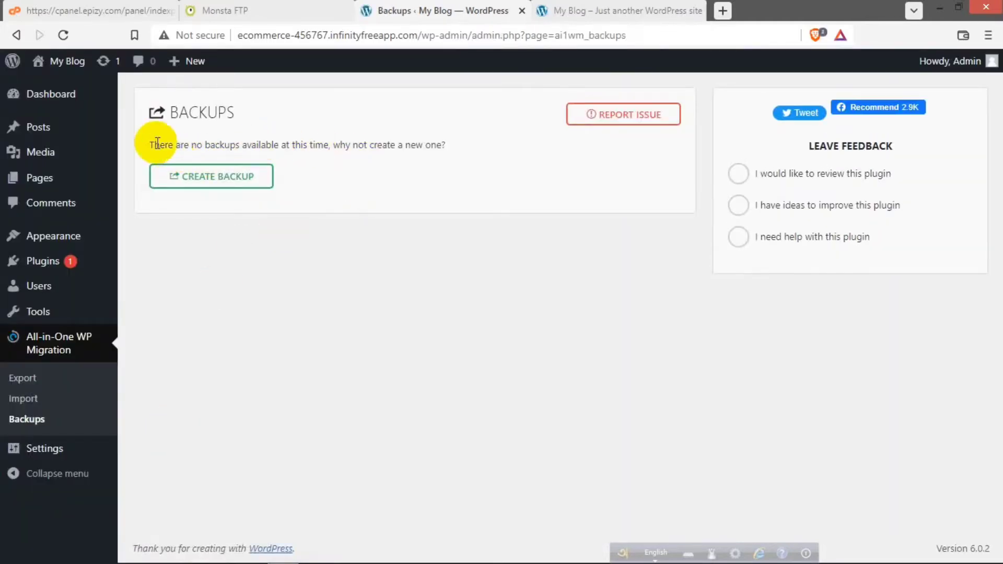
drag(150, 145, 455, 149)
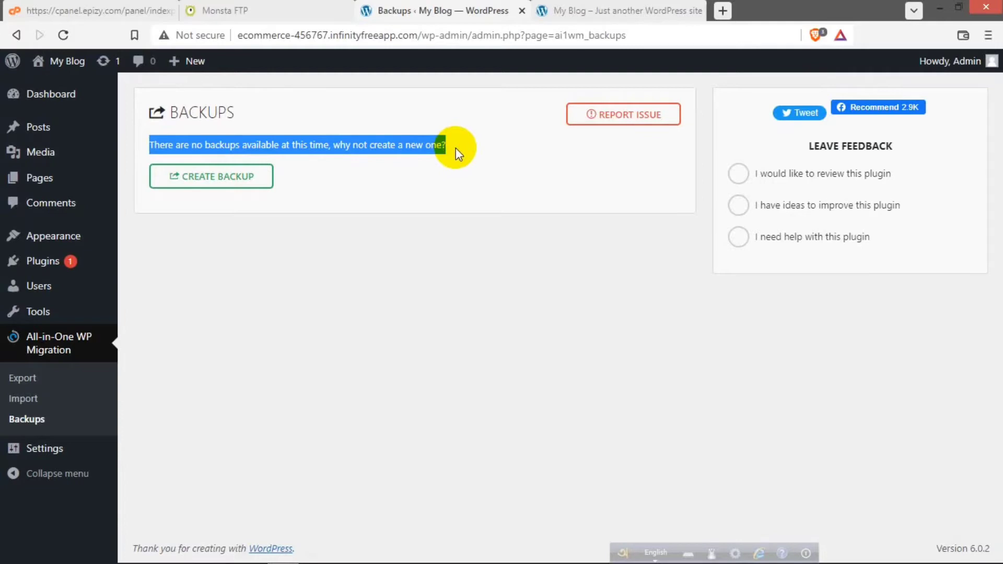
click(422, 143)
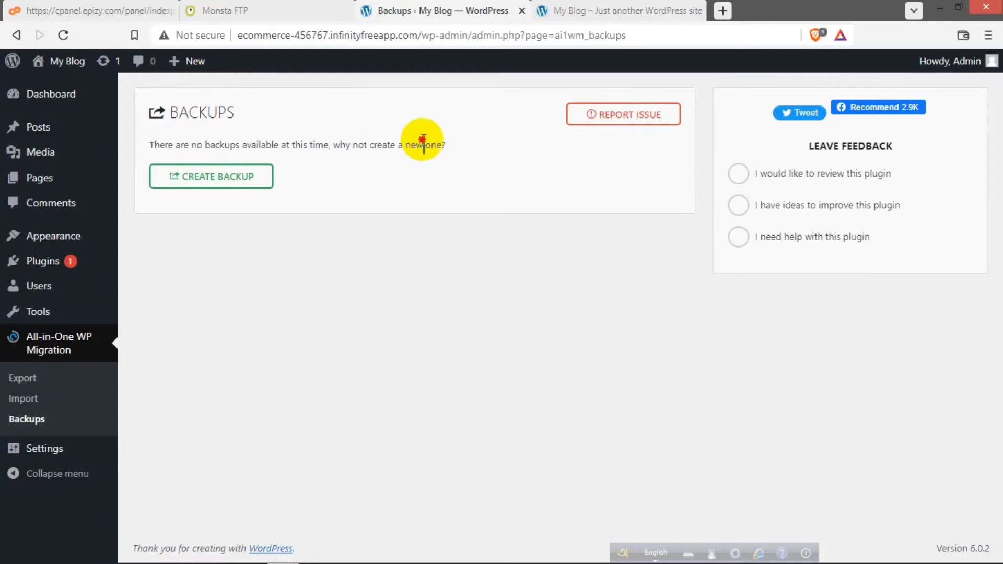
triple_click(423, 141)
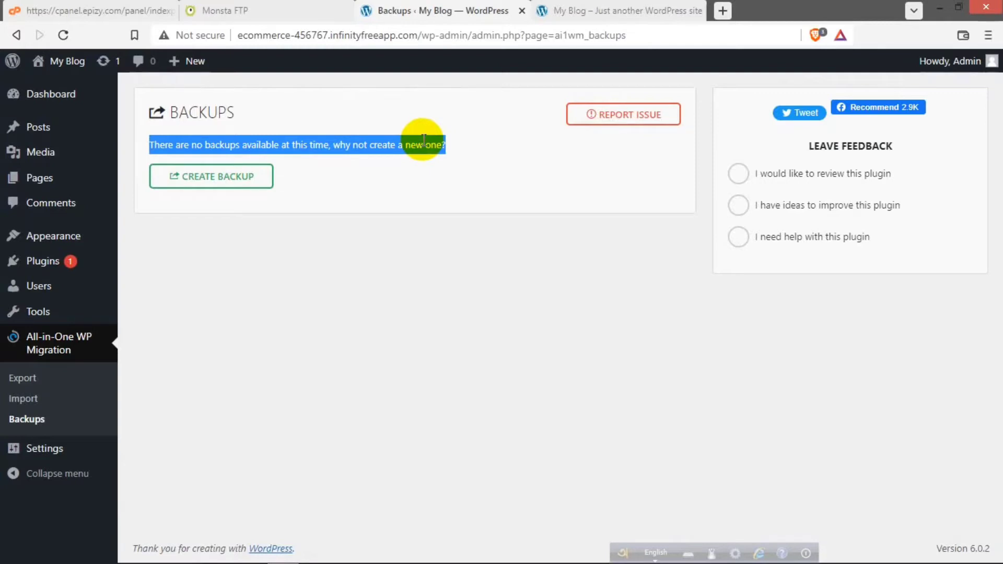
click(423, 140)
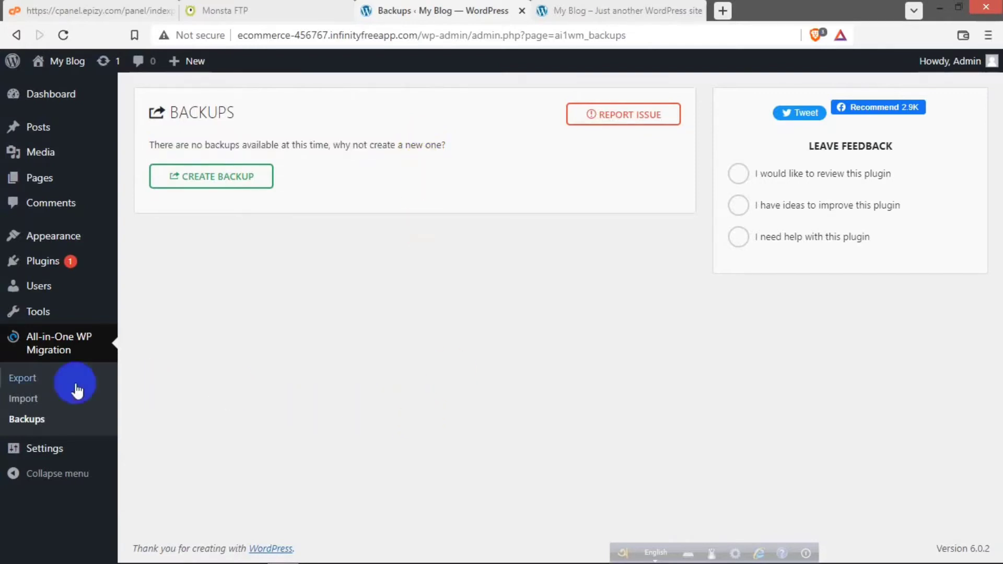
- Start a site import from a file in All-in-One WP Migration and browse the Downloads folder for the .wpress backup
click(41, 402)
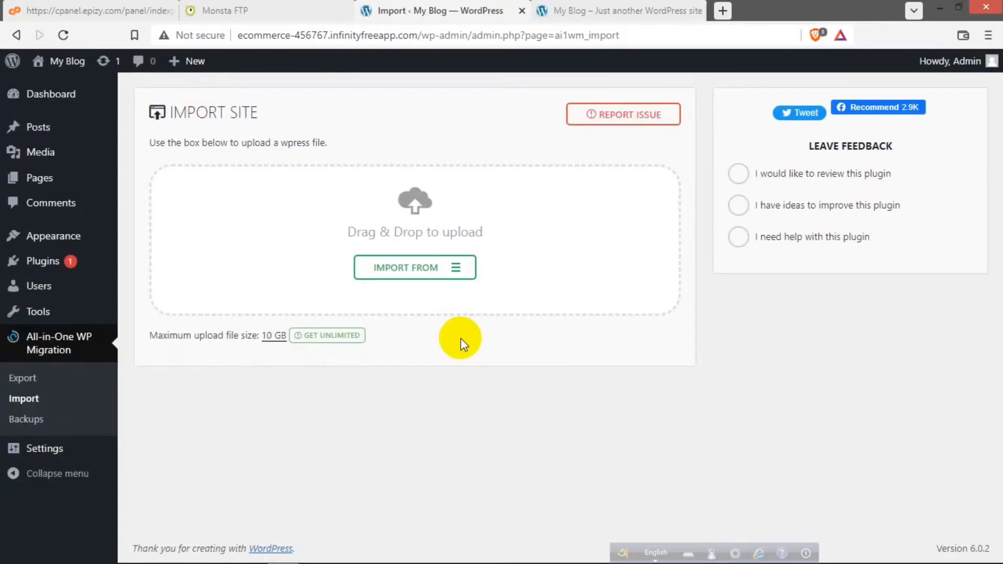
click(450, 267)
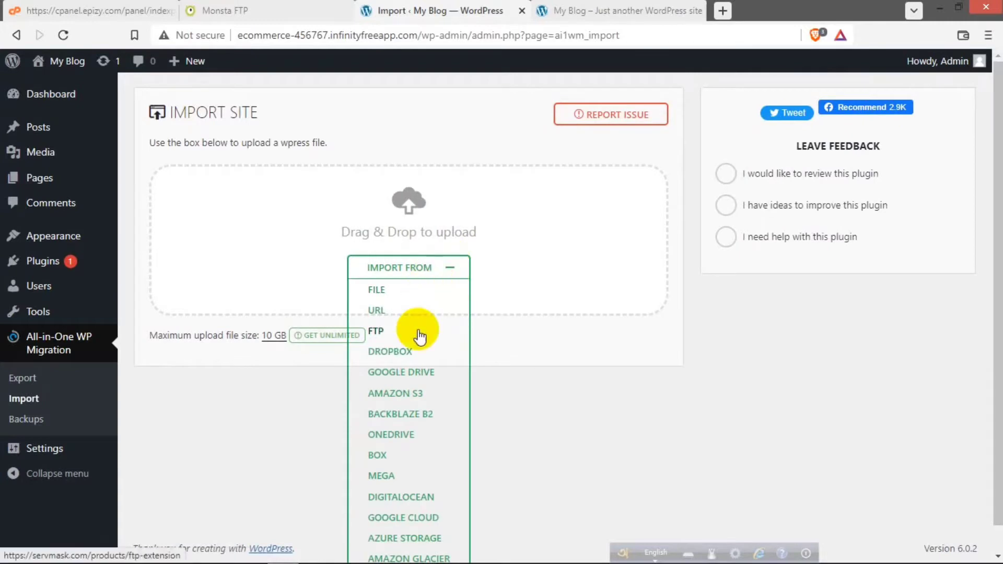
scroll(420, 405, down, 1)
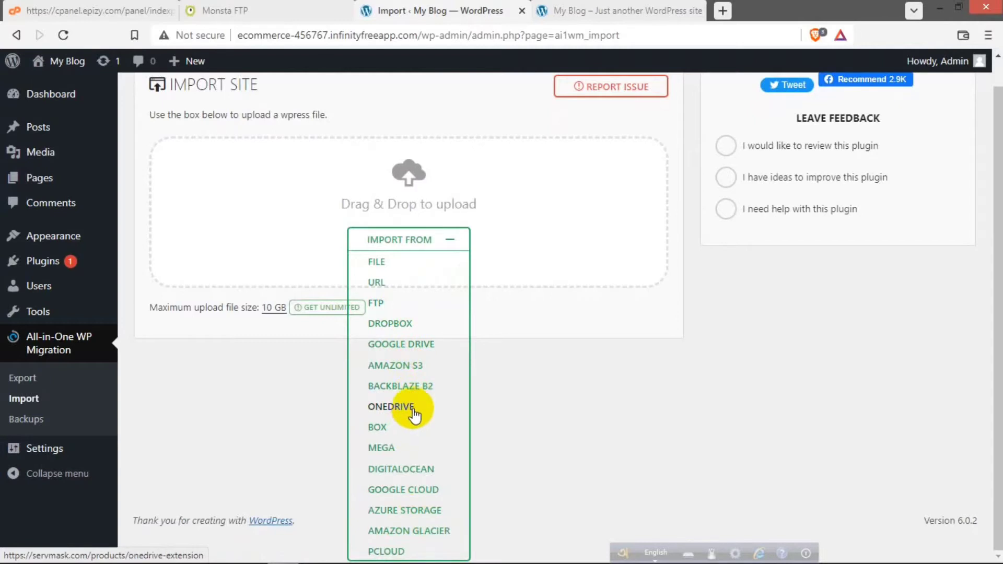
click(386, 266)
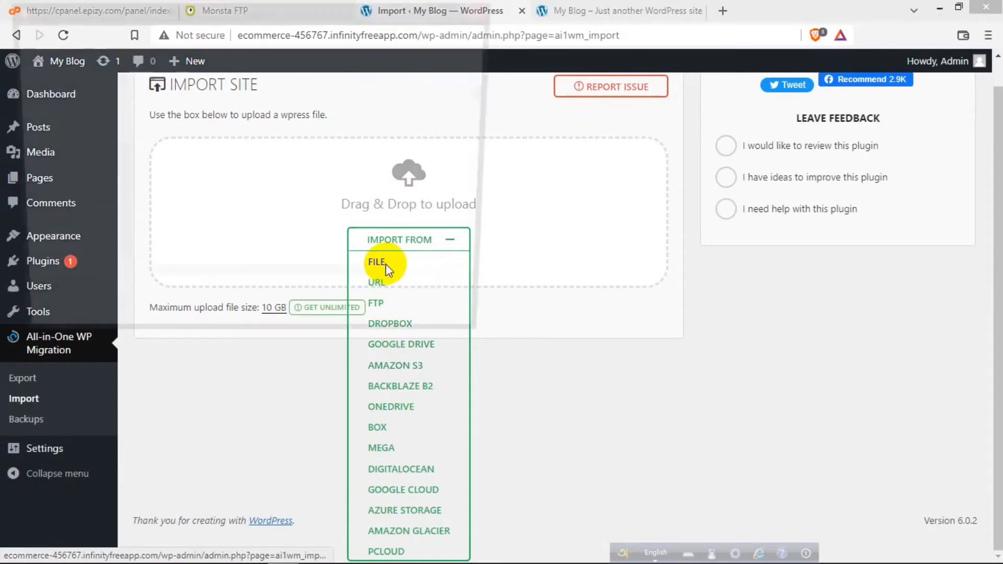
click(64, 142)
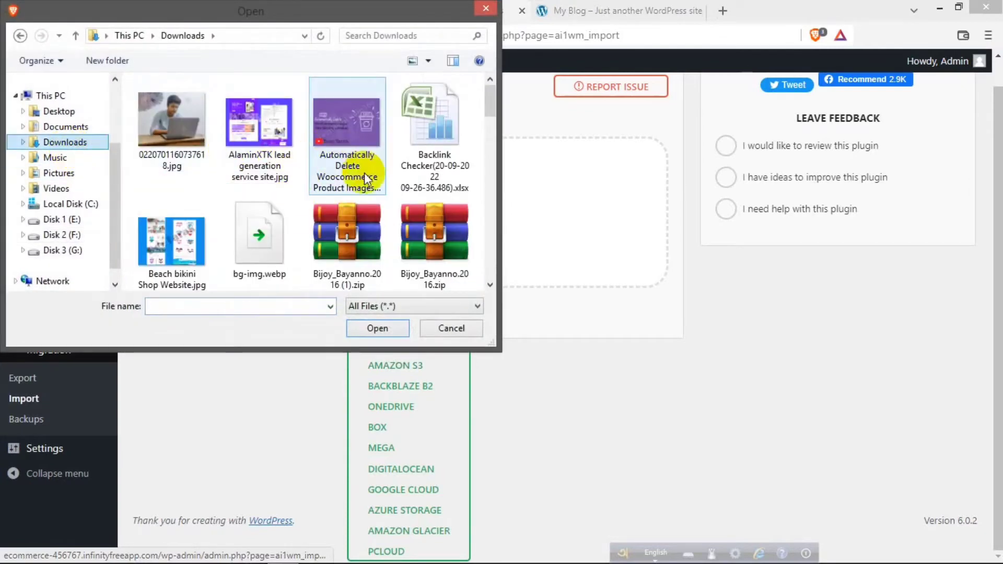
scroll(364, 182, down, 2)
drag(488, 90, 493, 132)
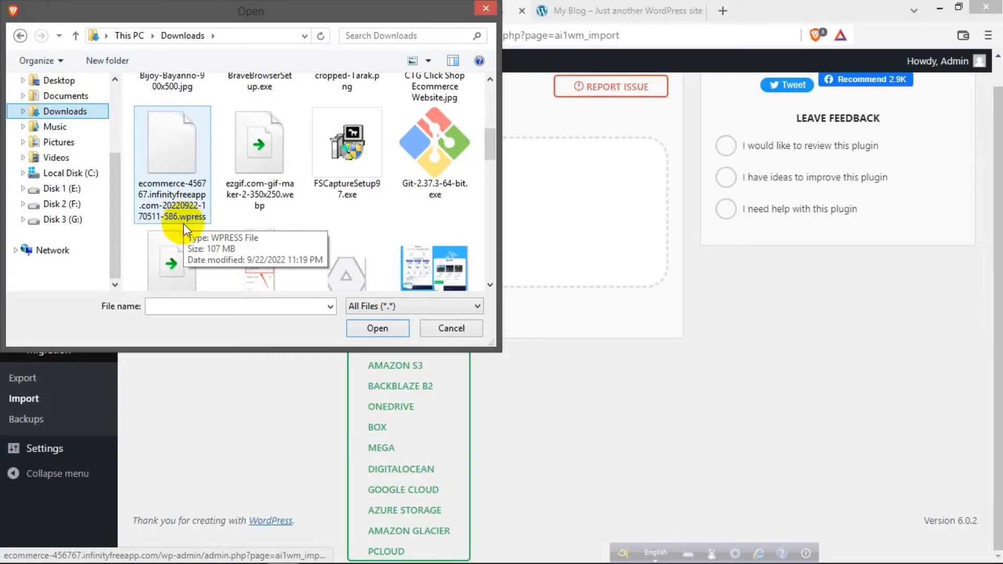
key(Print)
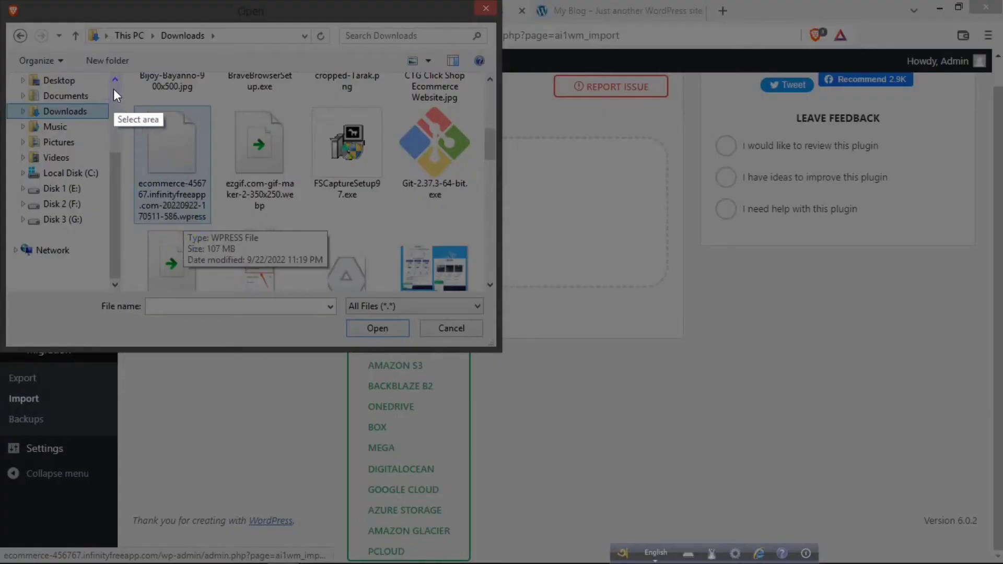
mouse_move(114, 88)
mouse_down()
mouse_move(179, 224)
mouse_move(259, 238)
mouse_up()
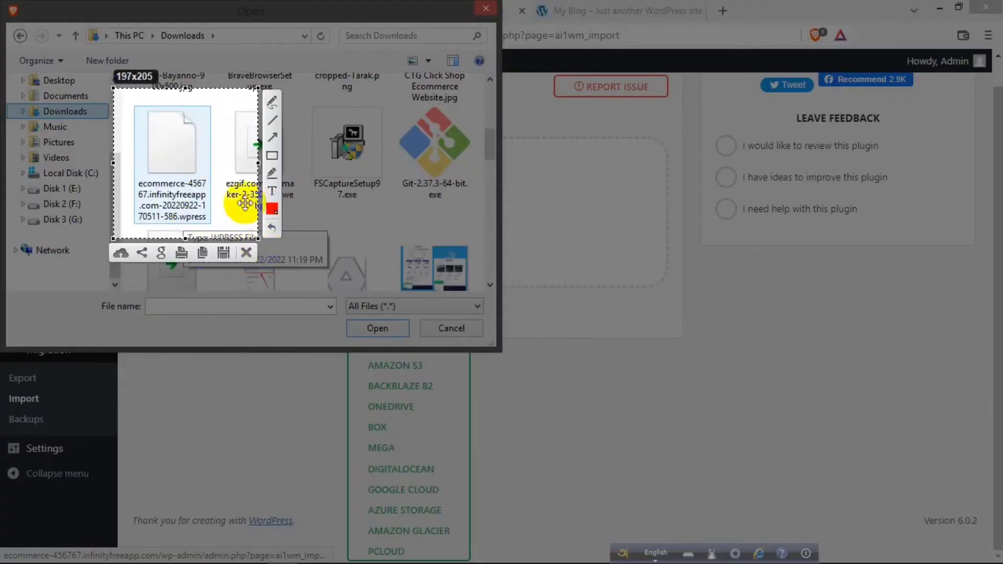
click(273, 155)
drag(171, 209, 212, 226)
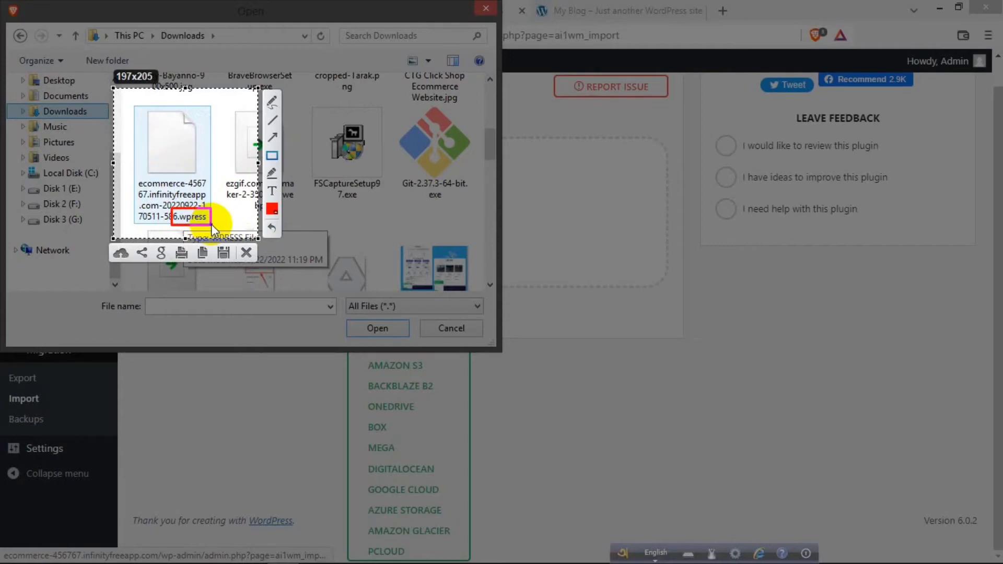
click(246, 252)
click(184, 184)
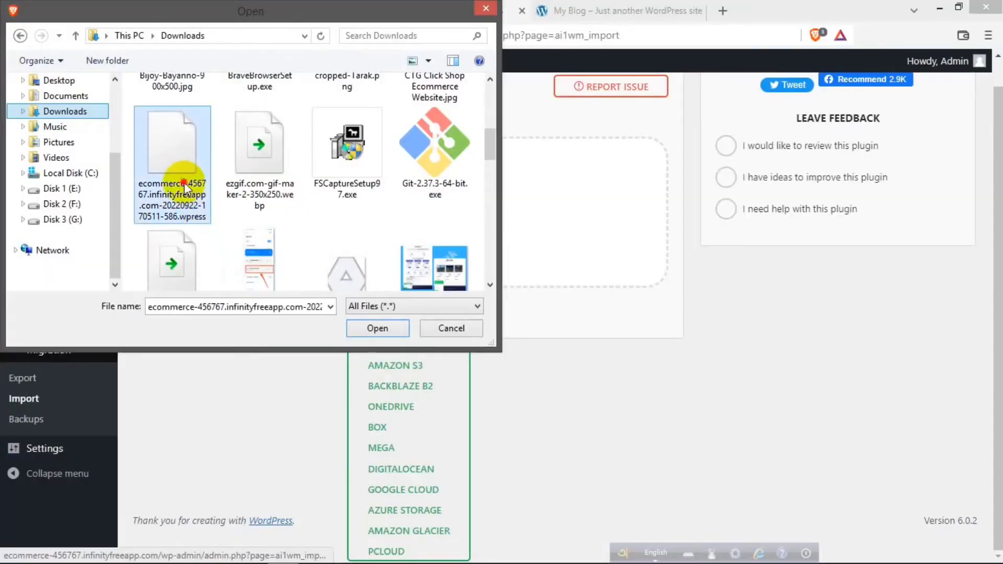
click(376, 328)
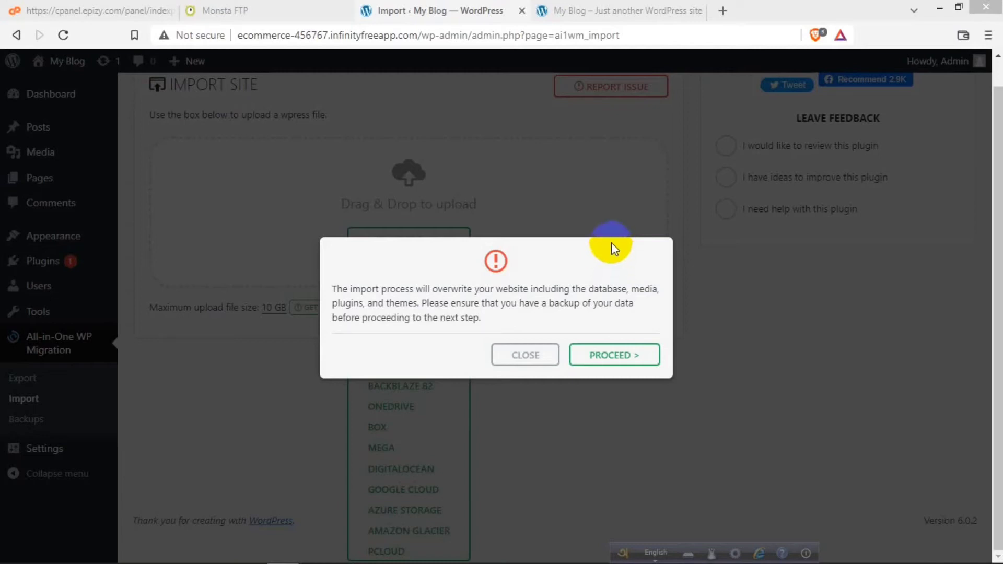
click(625, 355)
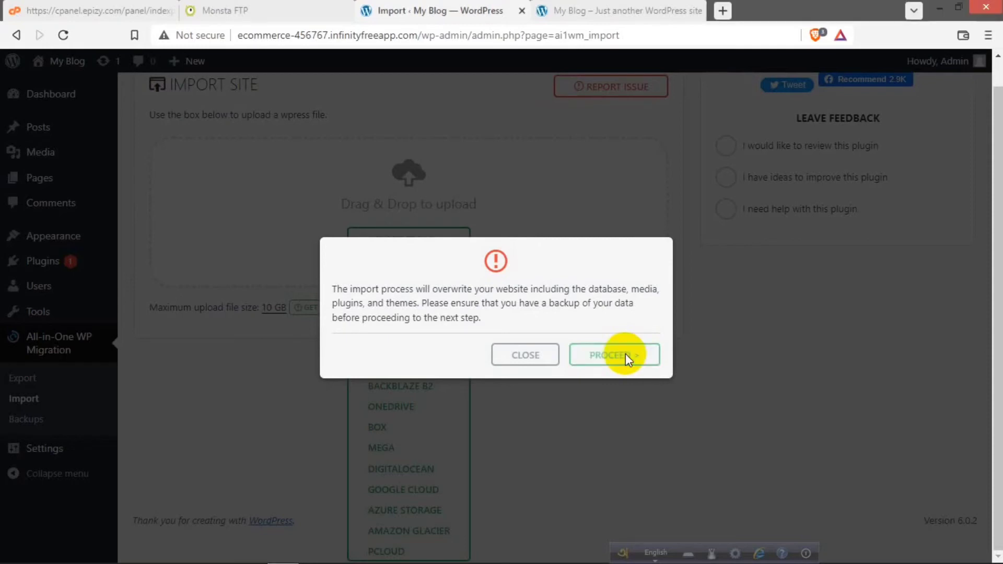
click(612, 358)
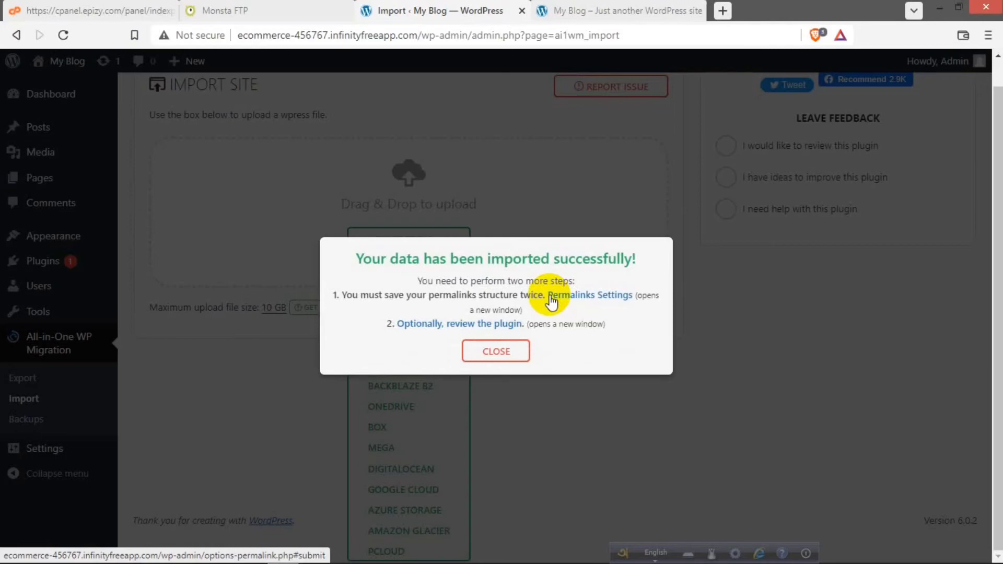
- Dismiss the import completion message and reload the admin page
drag(416, 282, 355, 254)
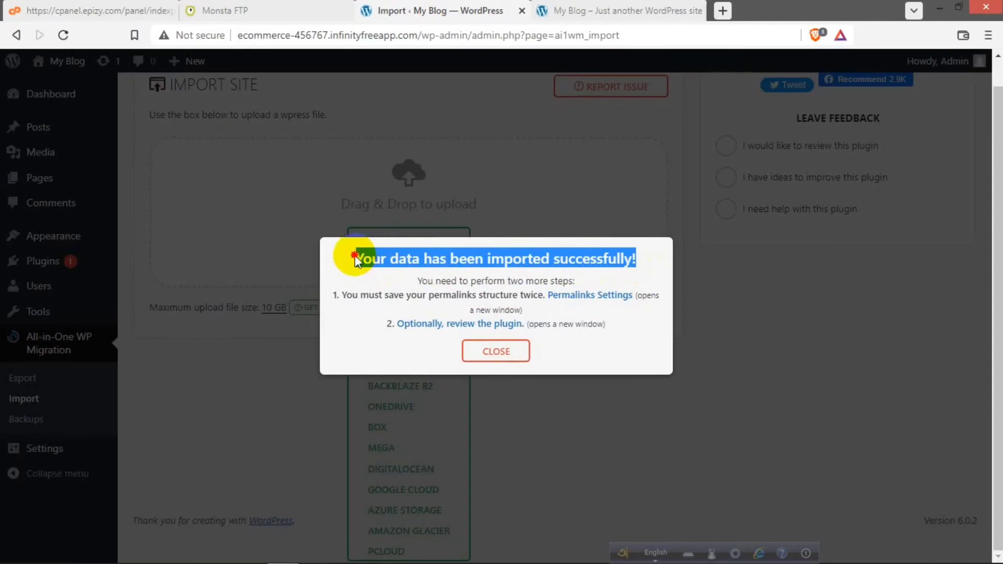
click(496, 353)
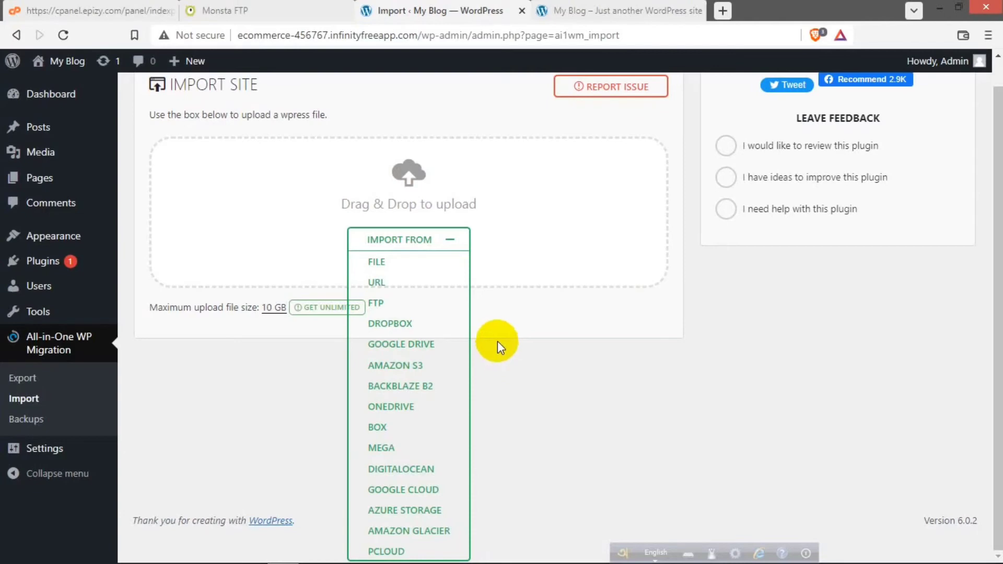
click(64, 35)
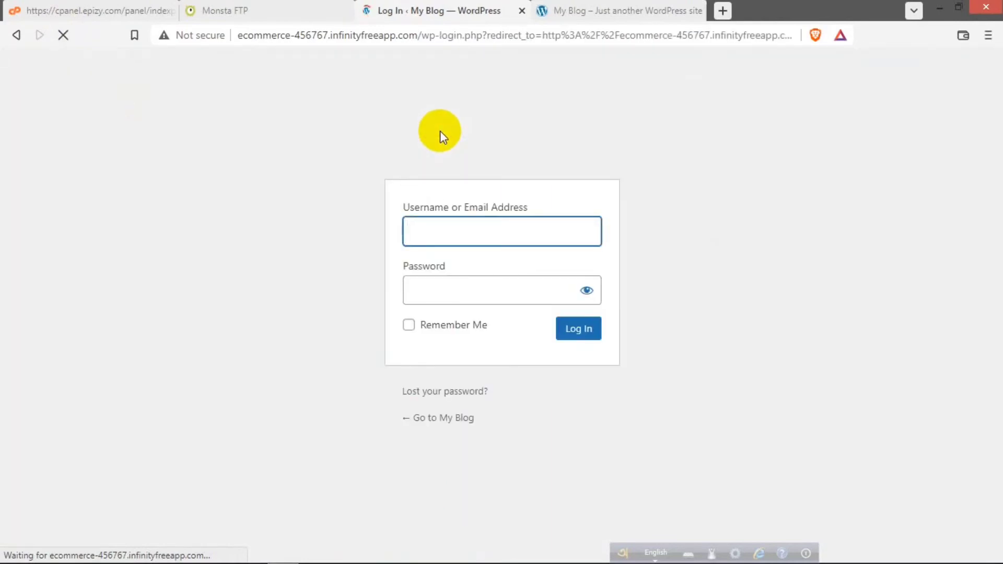
- Switch to the site's front end, reload it, and load the home page at ecommerce-456767.infinityfreeapp.com without the trailing "/#"
click(560, 9)
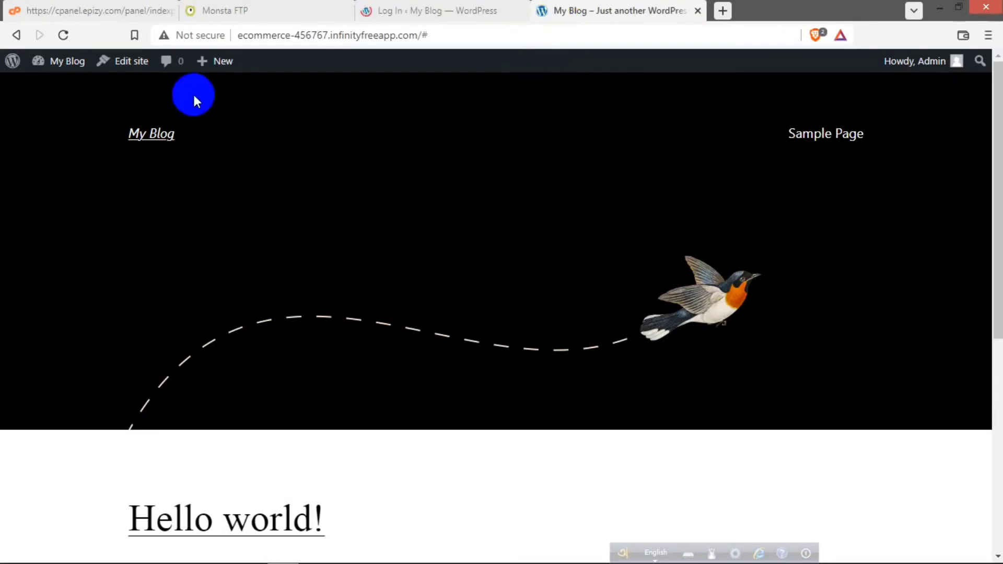
click(64, 35)
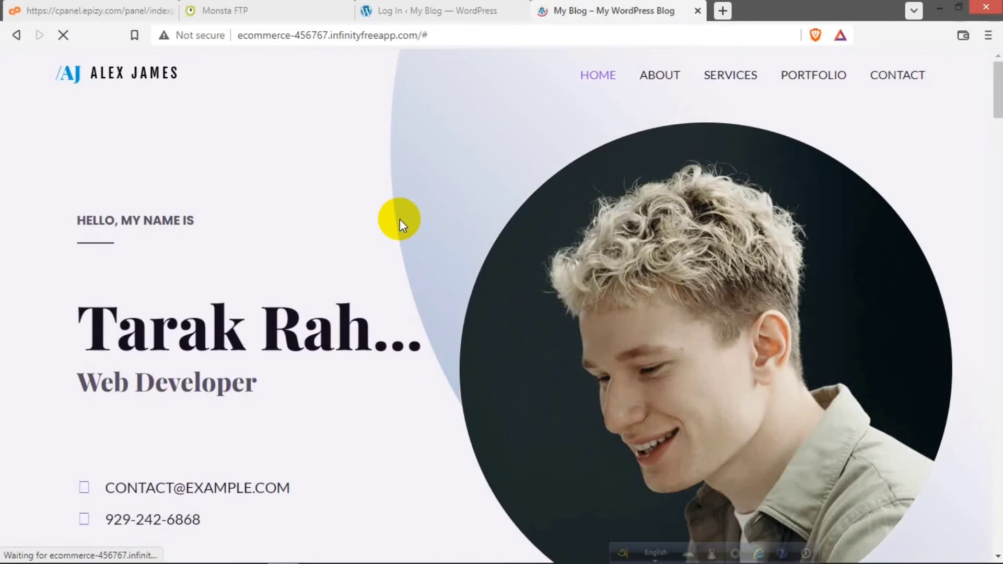
click(422, 34)
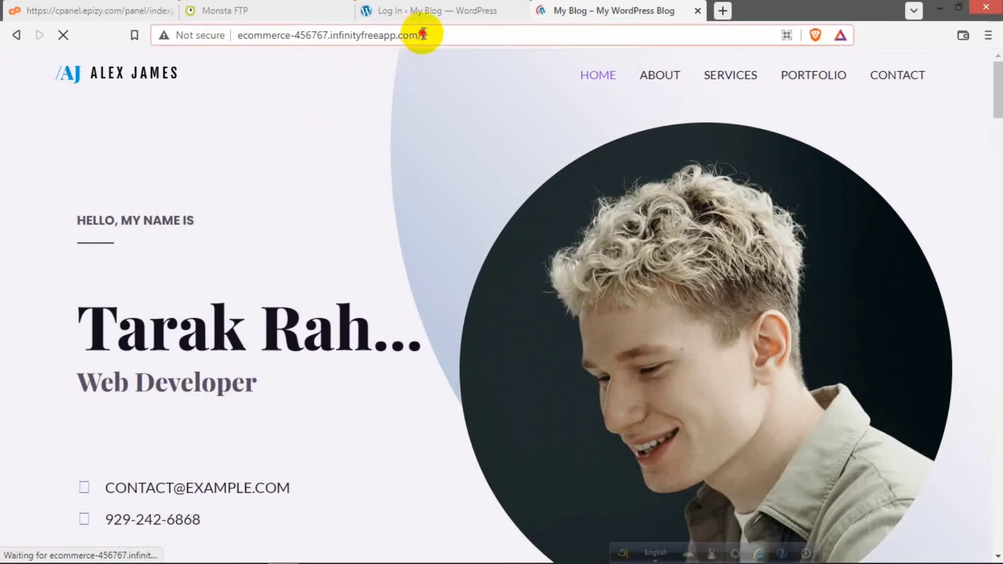
drag(423, 34, 467, 33)
key(BackSpace)
key(Return)
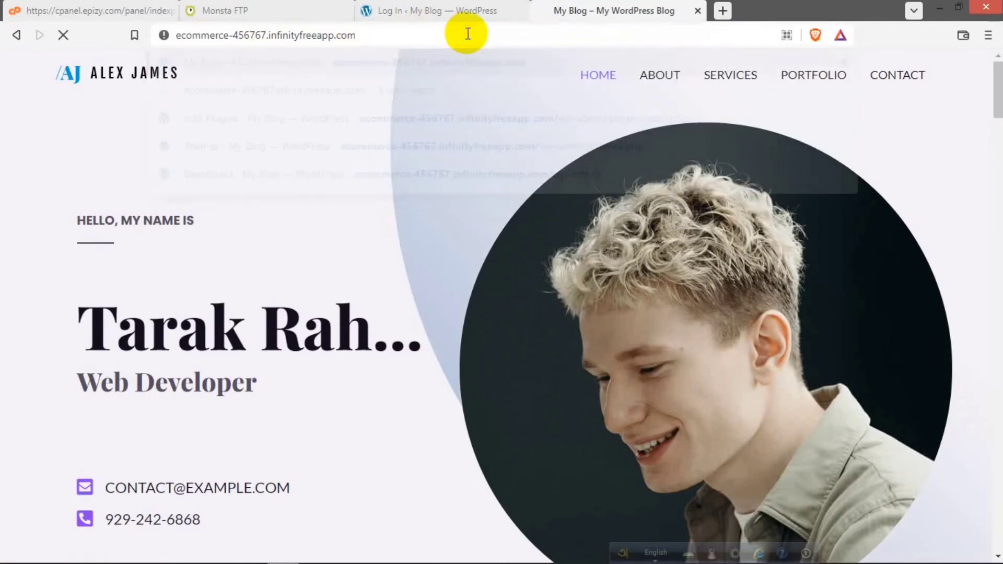
- Examine the restored home page's opening section, including the name heading and the job title beneath it
click(590, 286)
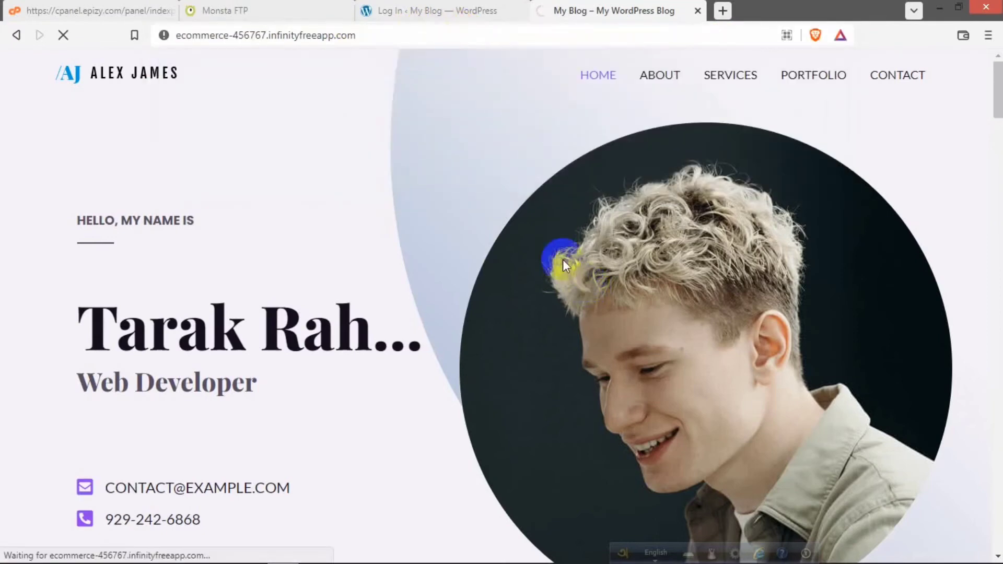
scroll(482, 334, down, 10)
scroll(482, 332, up, 4)
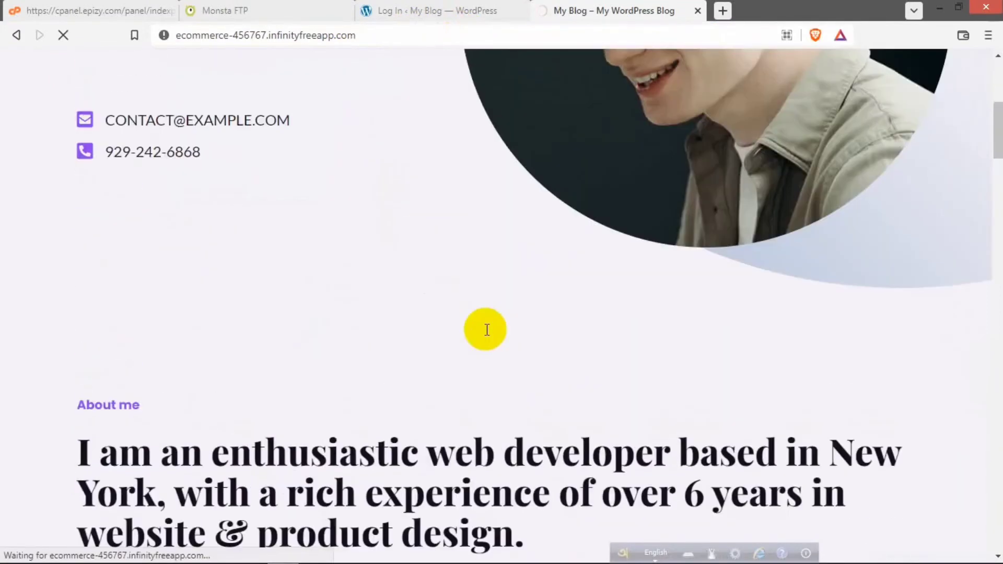
scroll(486, 330, up, 7)
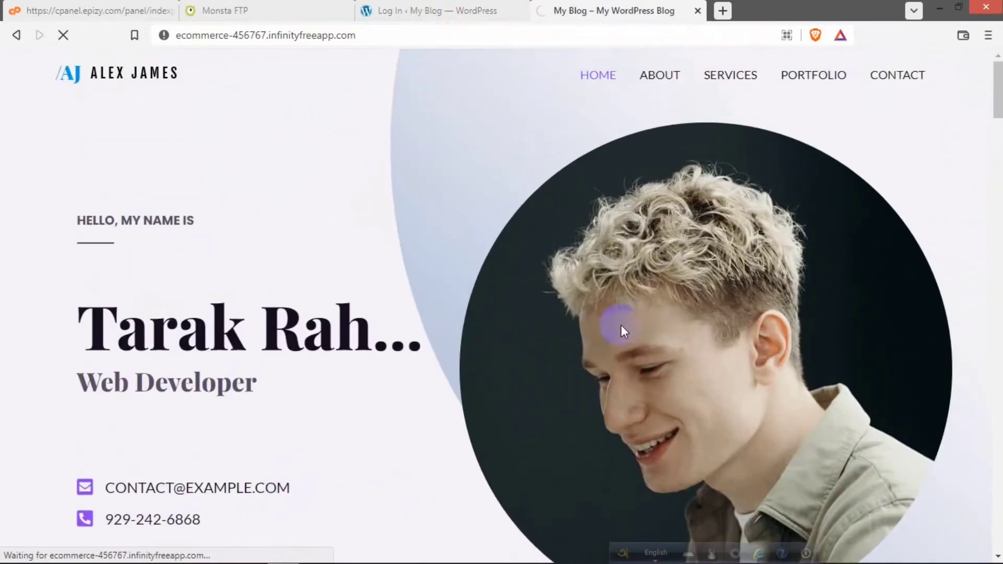
drag(80, 330, 447, 336)
click(324, 303)
triple_click(324, 309)
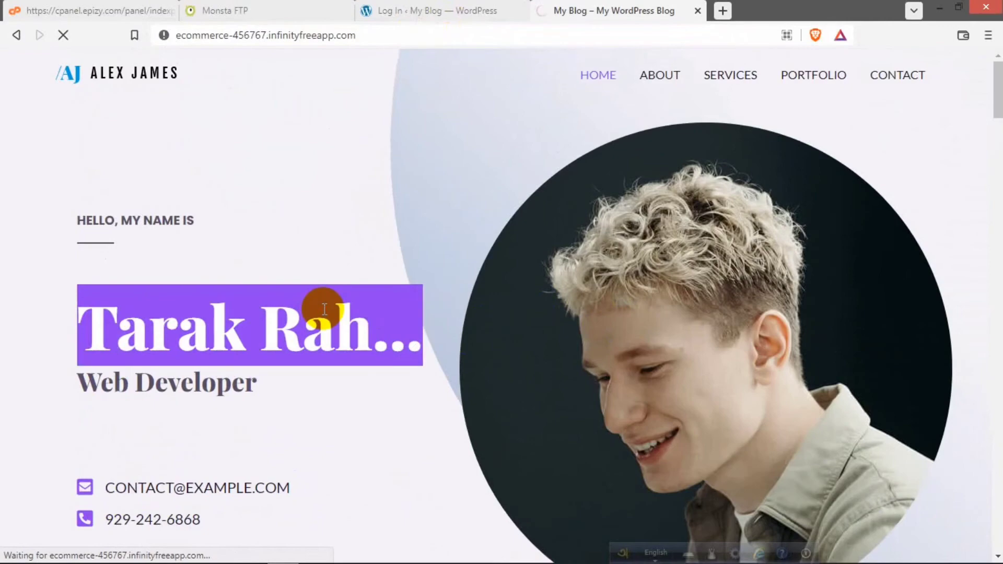
click(193, 380)
- Examine the restored home page's about, services, skills, experience and portfolio sections down to the footer
scroll(249, 369, down, 8)
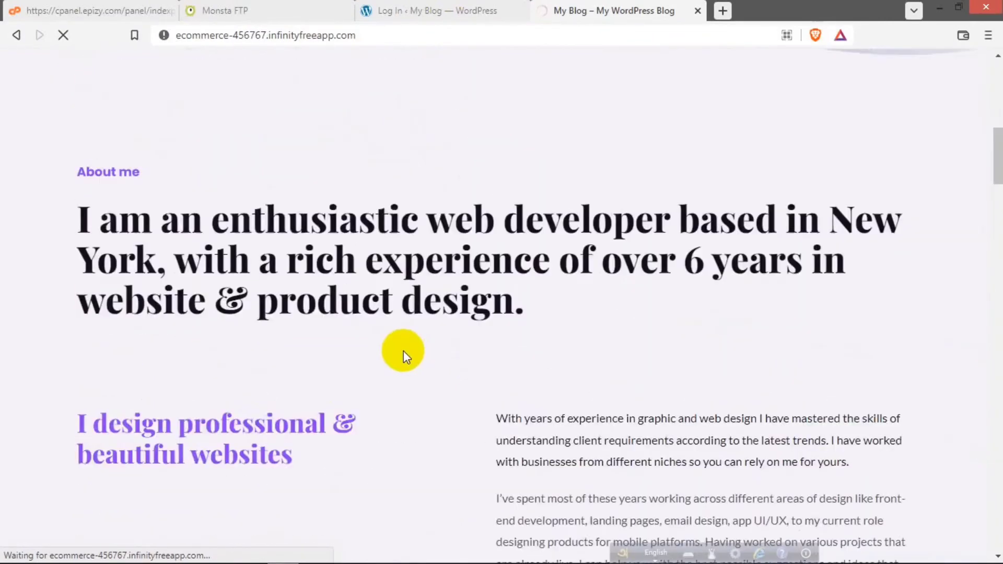
scroll(404, 351, down, 5)
click(499, 330)
scroll(500, 330, down, 6)
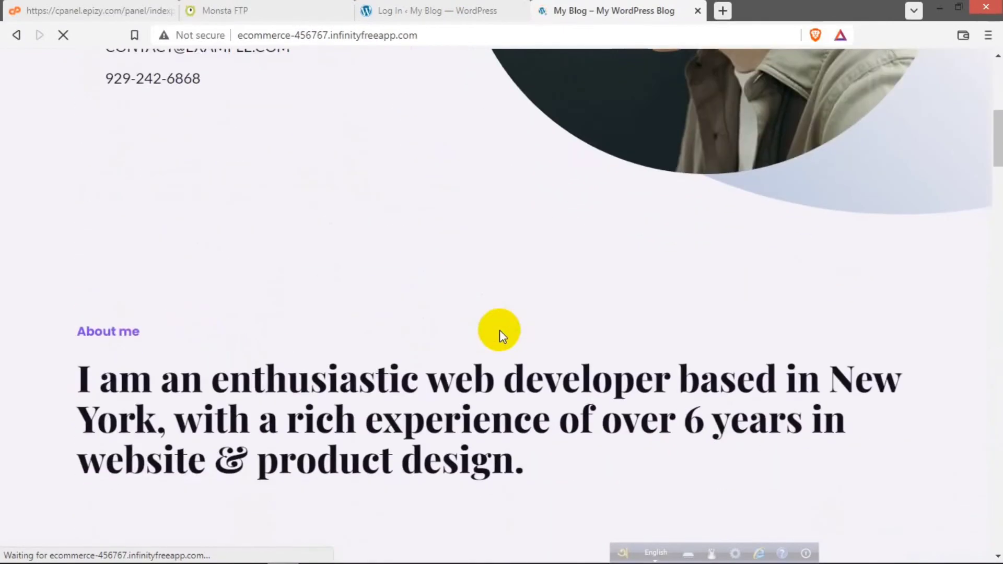
scroll(679, 230, down, 15)
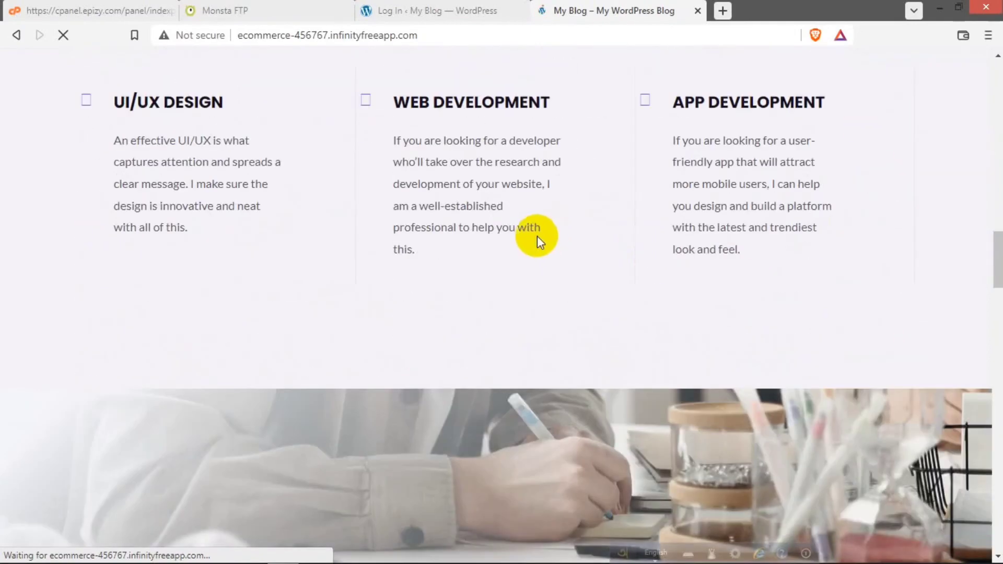
scroll(514, 230, up, 3)
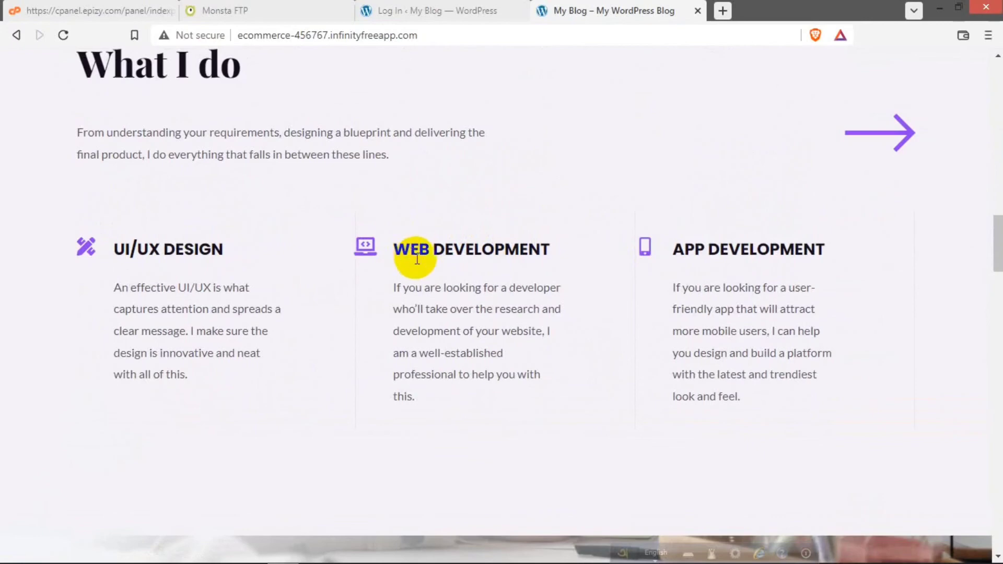
scroll(420, 268, down, 10)
scroll(422, 268, down, 5)
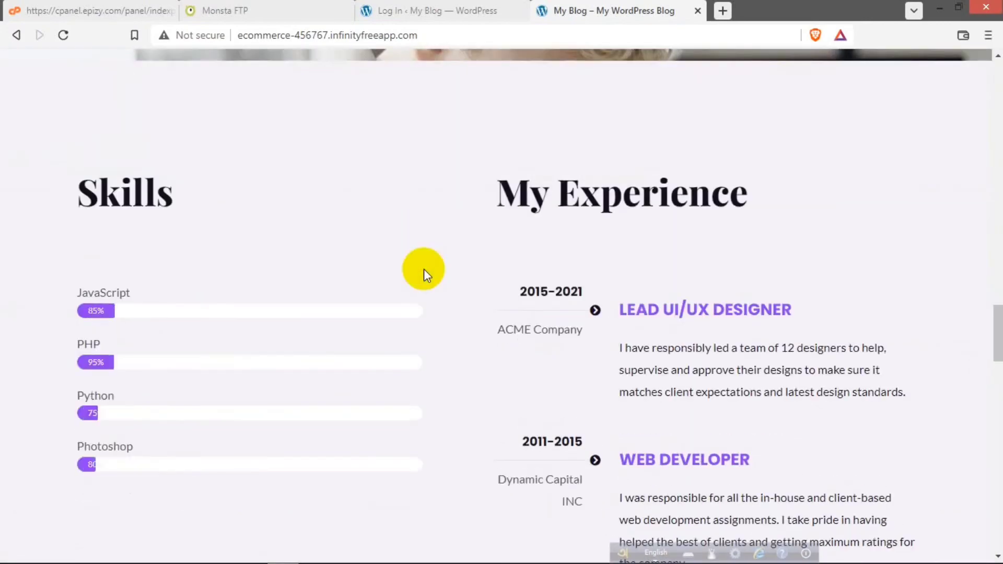
scroll(424, 268, down, 3)
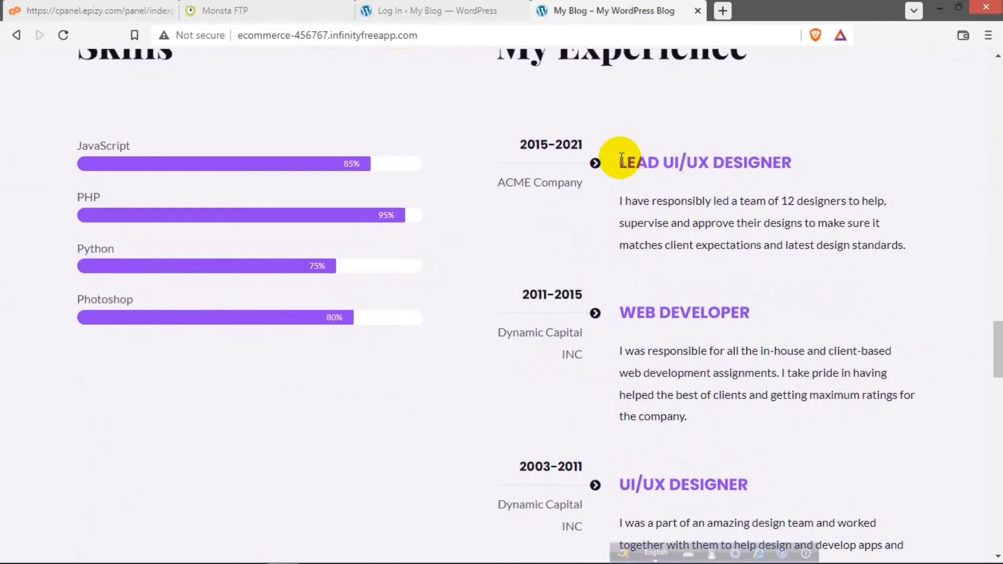
drag(629, 161, 735, 164)
click(729, 169)
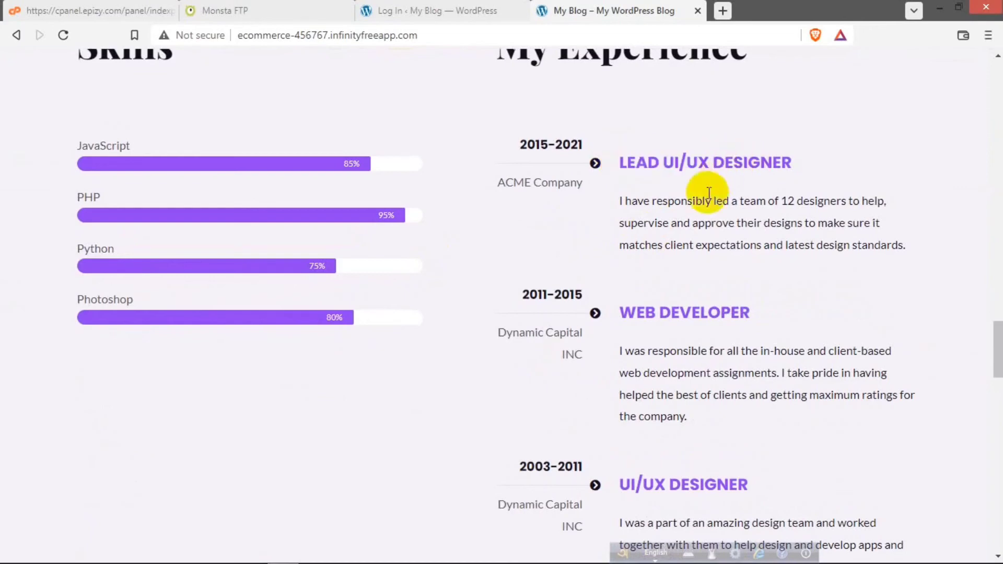
scroll(708, 193, down, 20)
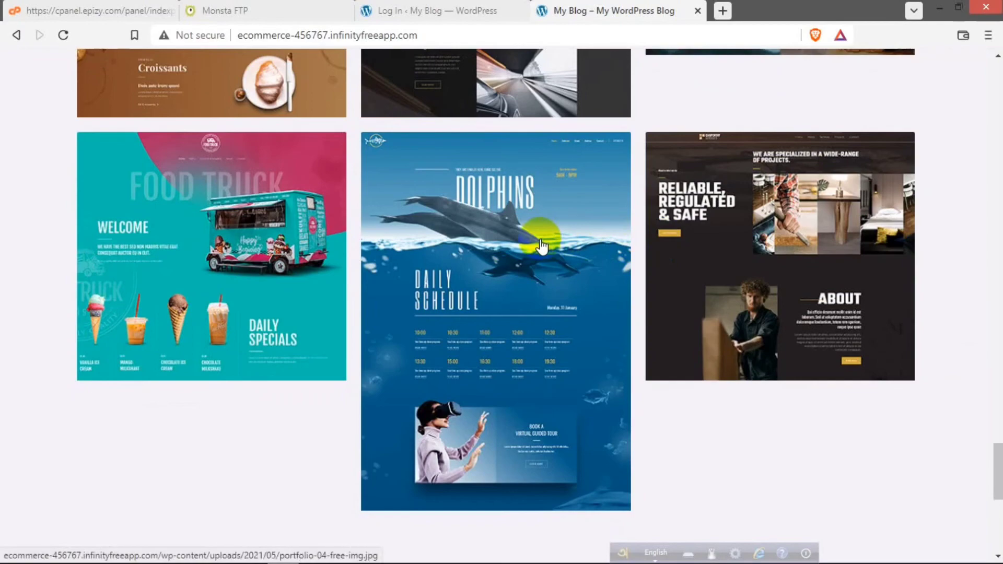
scroll(588, 282, down, 8)
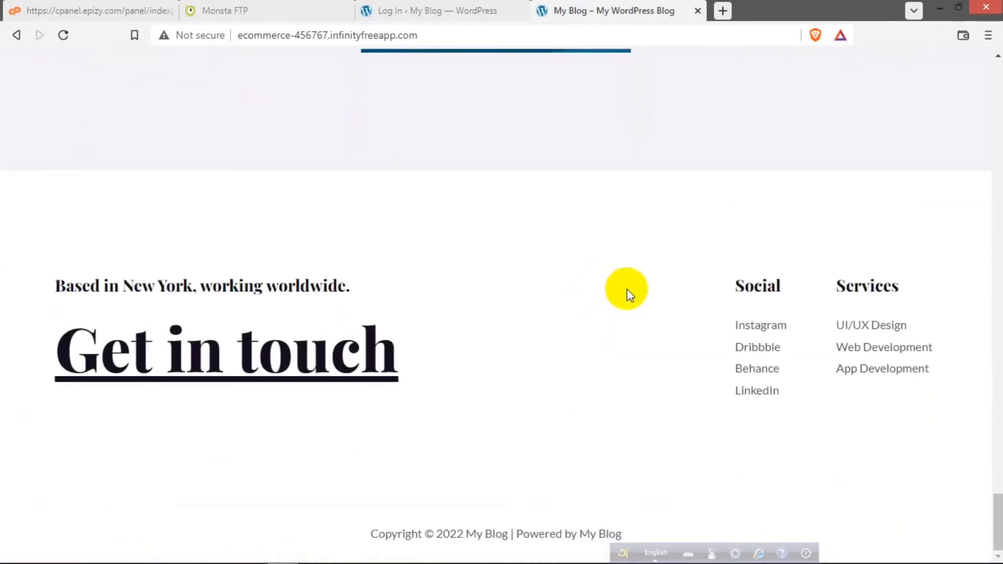
- Review the home page from the footer back up to its header and check the site navigation links
scroll(648, 334, up, 10)
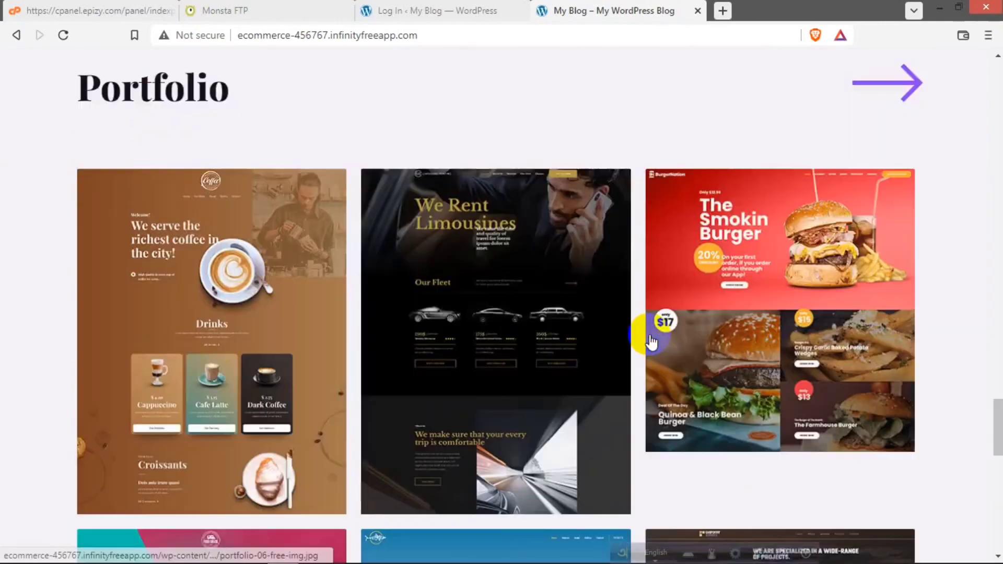
scroll(648, 350, up, 12)
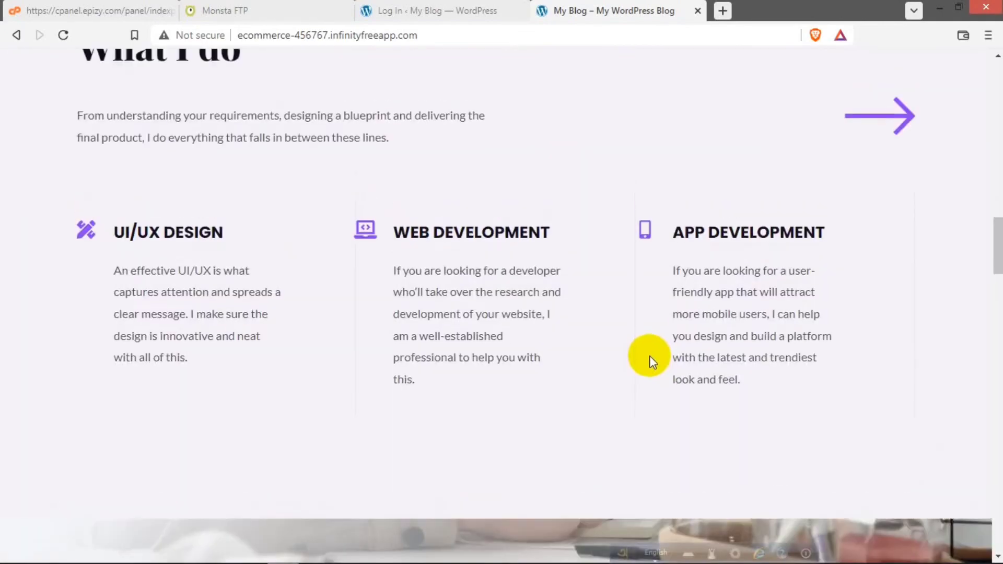
scroll(653, 359, up, 8)
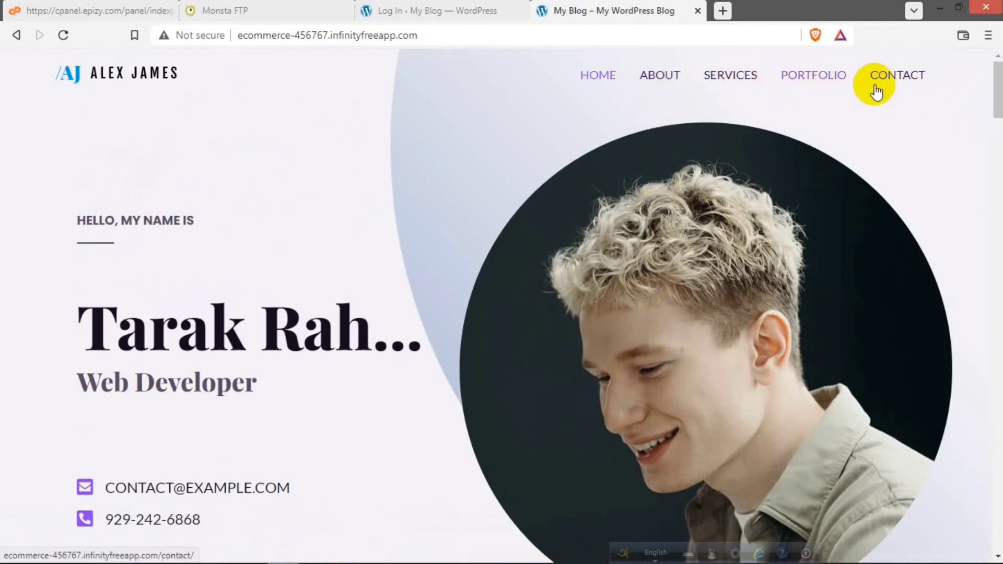
scroll(648, 157, down, 7)
scroll(649, 189, down, 10)
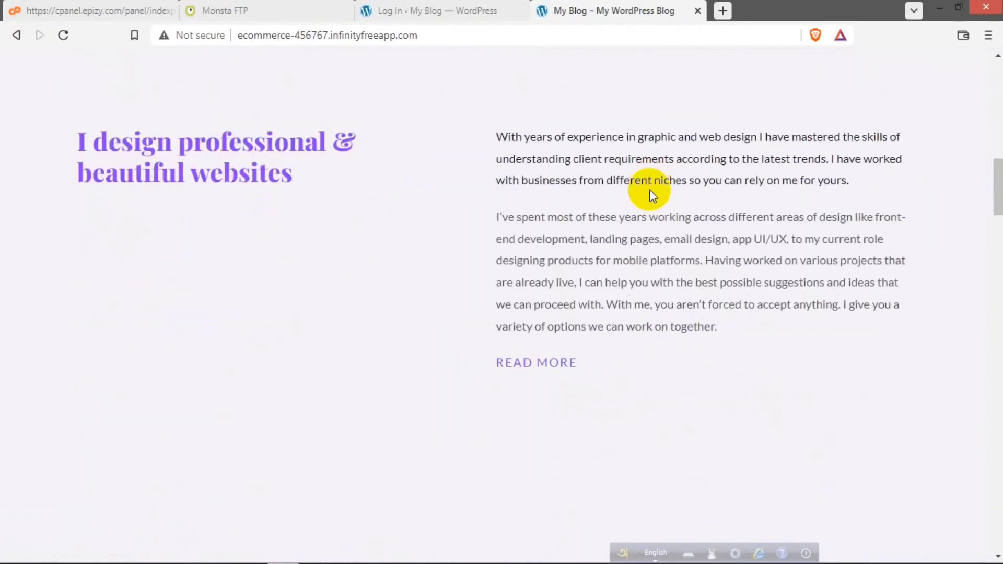
click(424, 35)
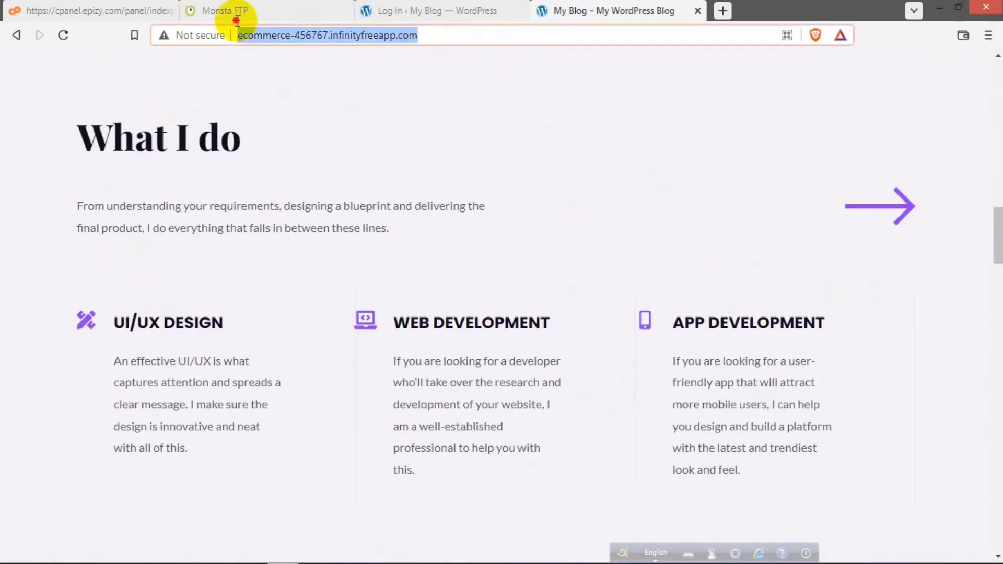
click(394, 98)
scroll(684, 211, down, 15)
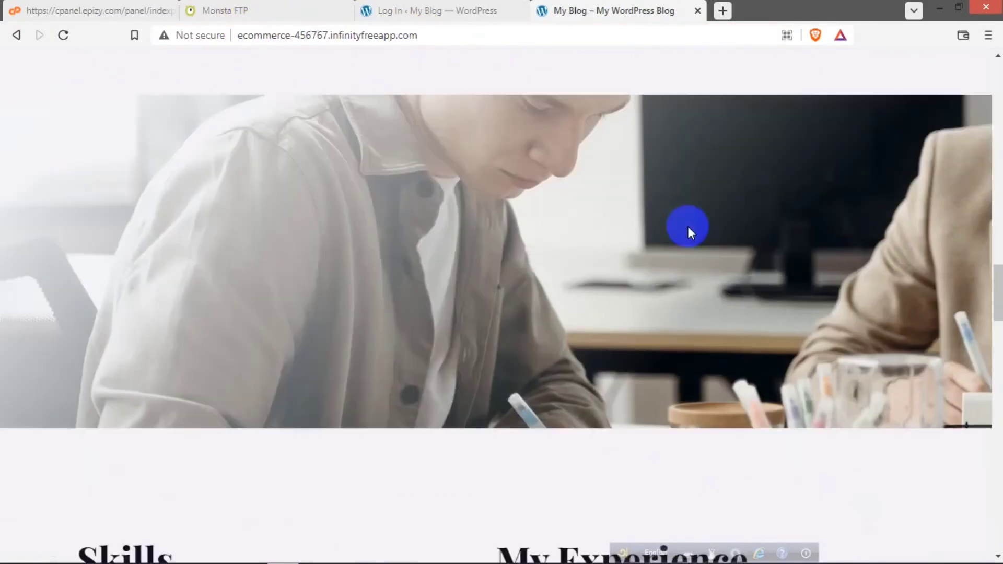
scroll(666, 233, up, 3)
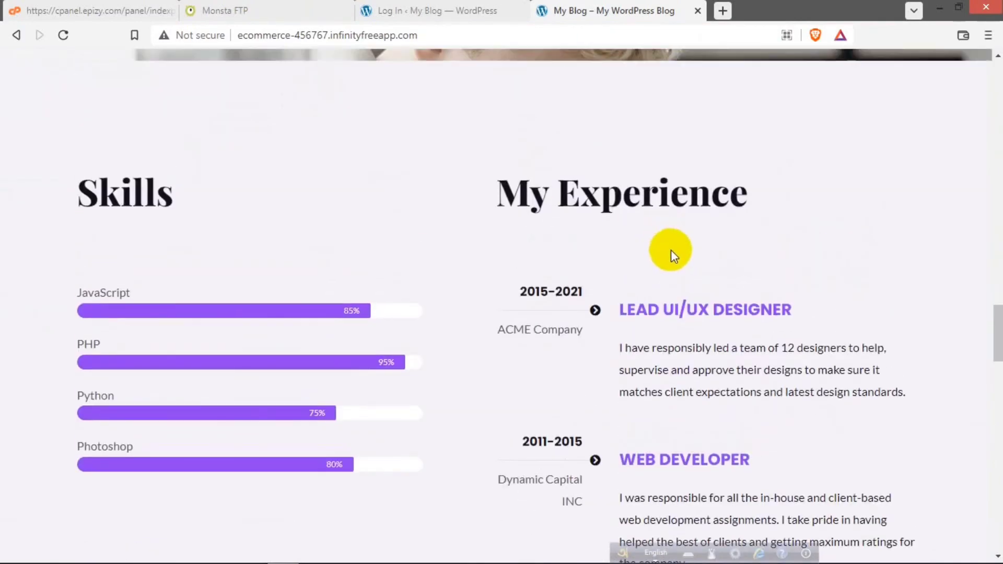
scroll(663, 240, up, 10)
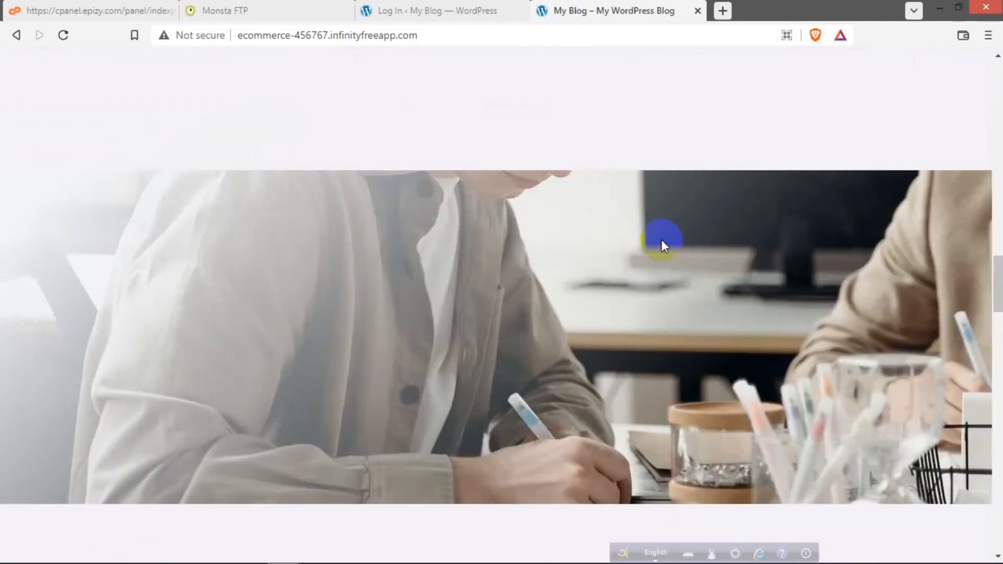
scroll(637, 250, up, 5)
scroll(614, 258, up, 2)
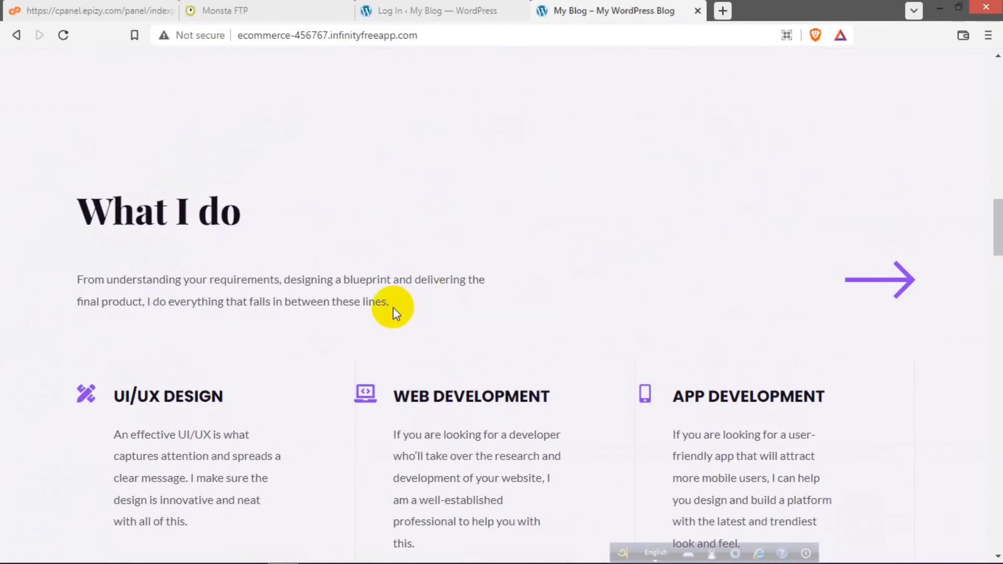
drag(393, 307, 105, 267)
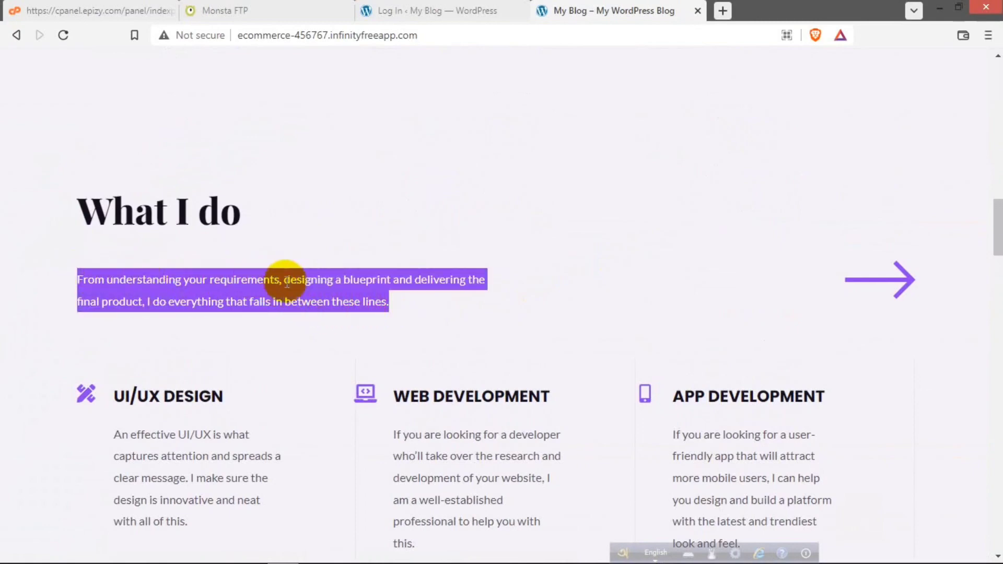
click(303, 293)
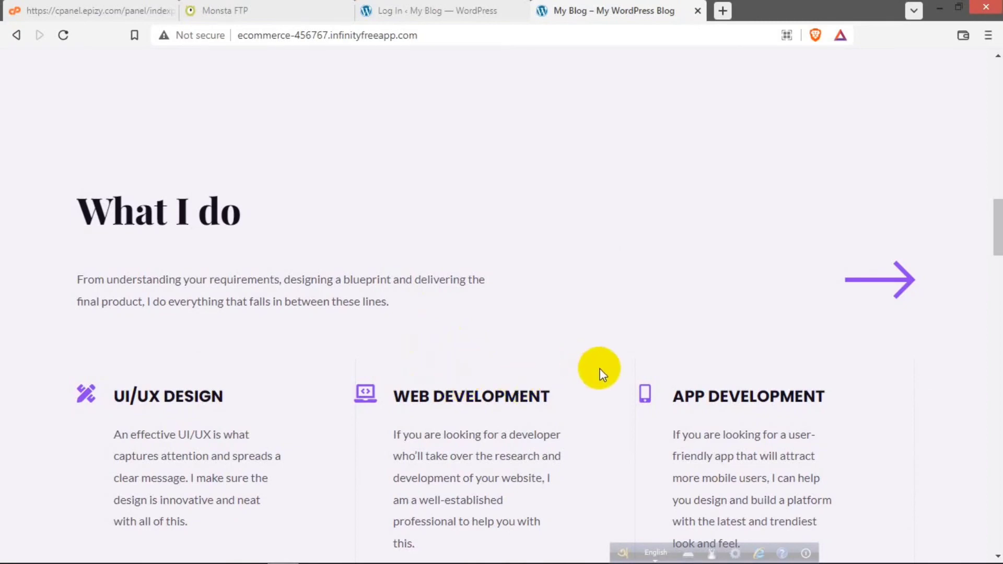
scroll(600, 369, up, 5)
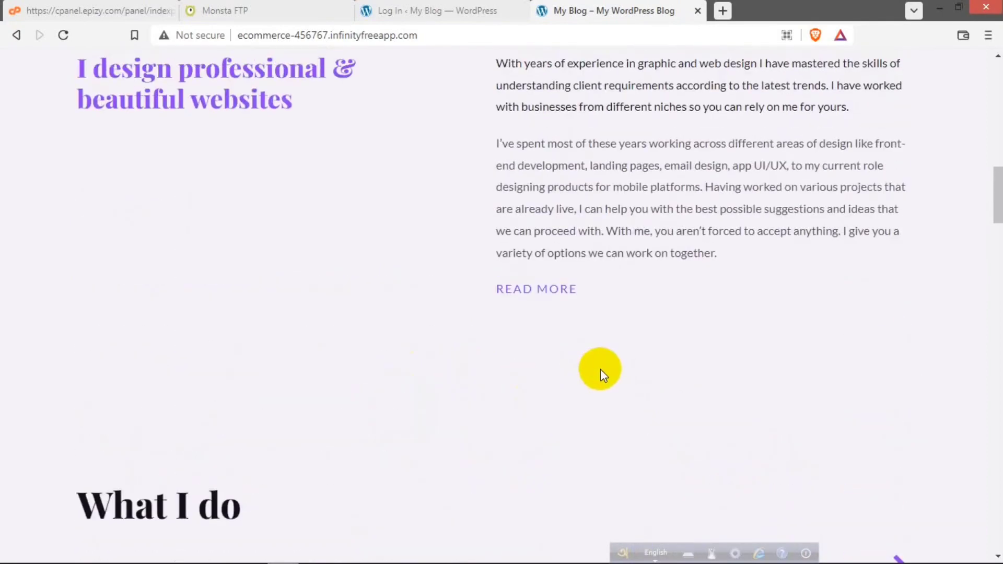